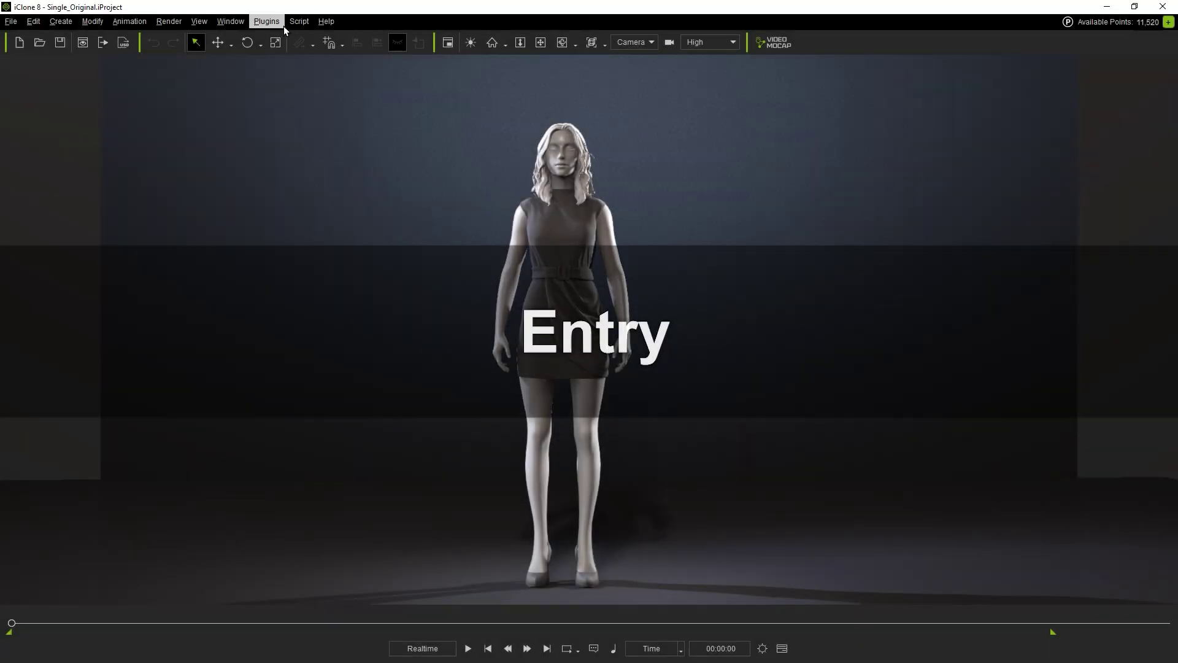
Open the Video Mocap panel from the Plugins menu, showing an empty task queue
left_click(282, 26)
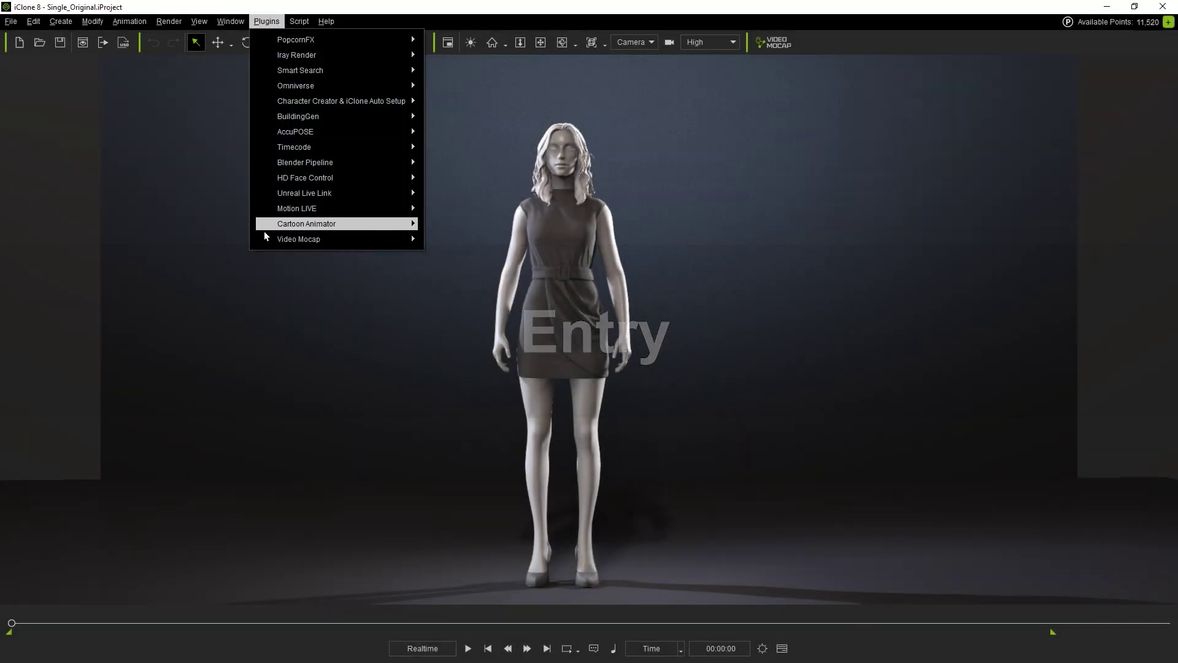
mouse_move(266, 240)
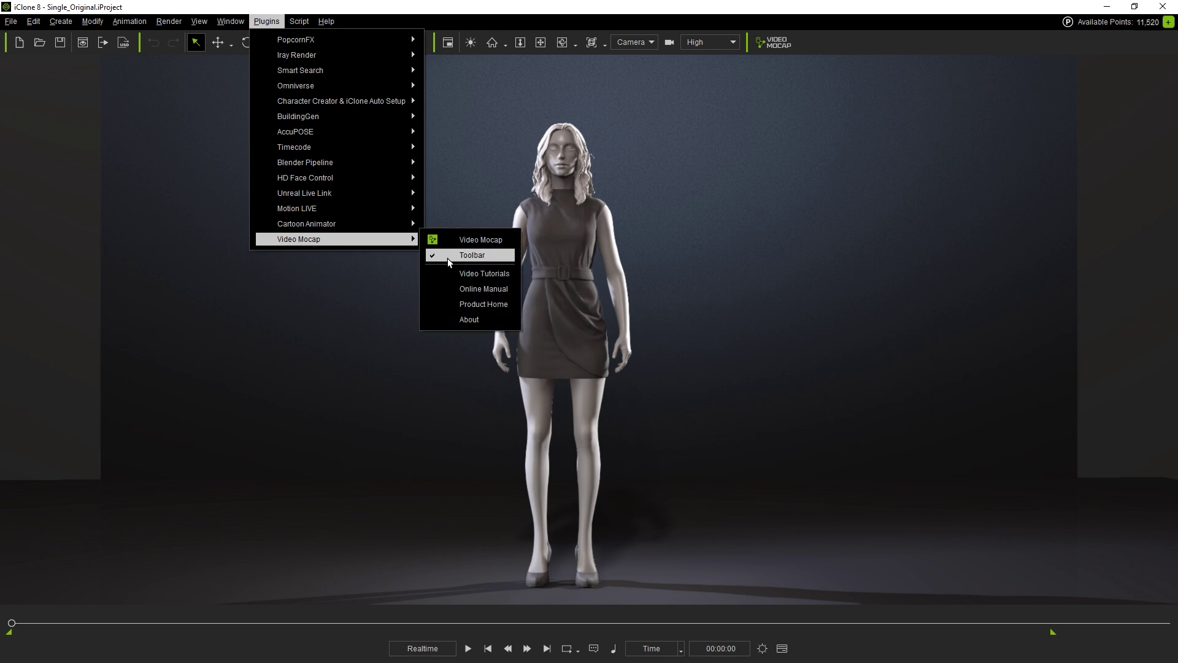
left_click(801, 261)
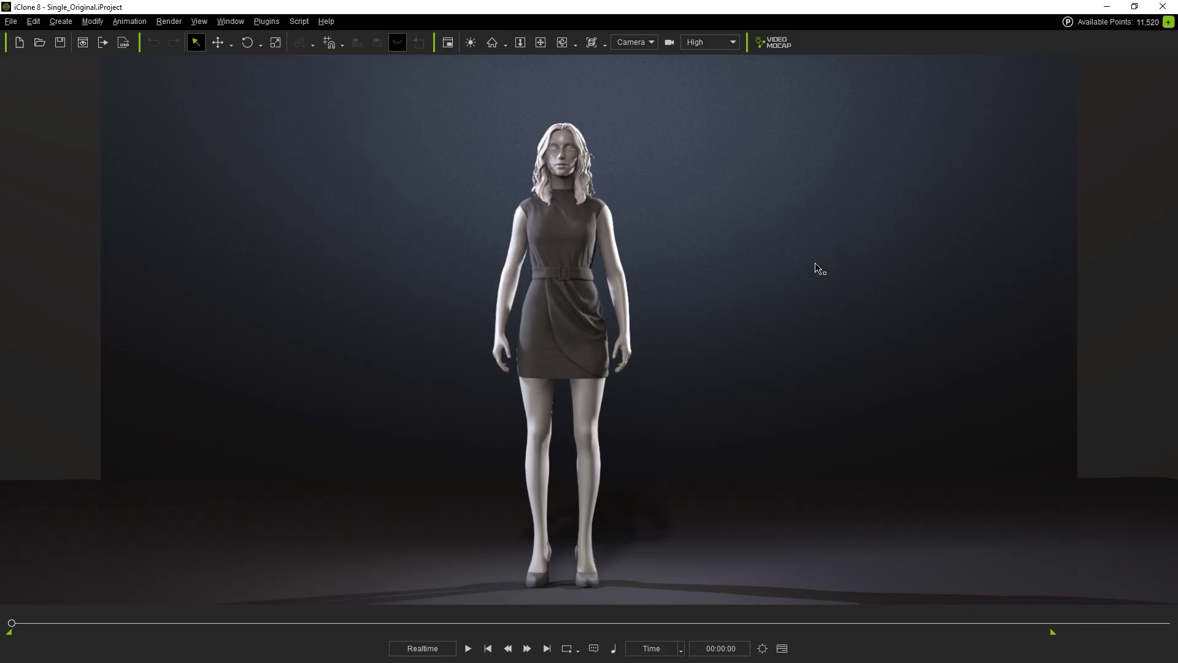
left_click(775, 43)
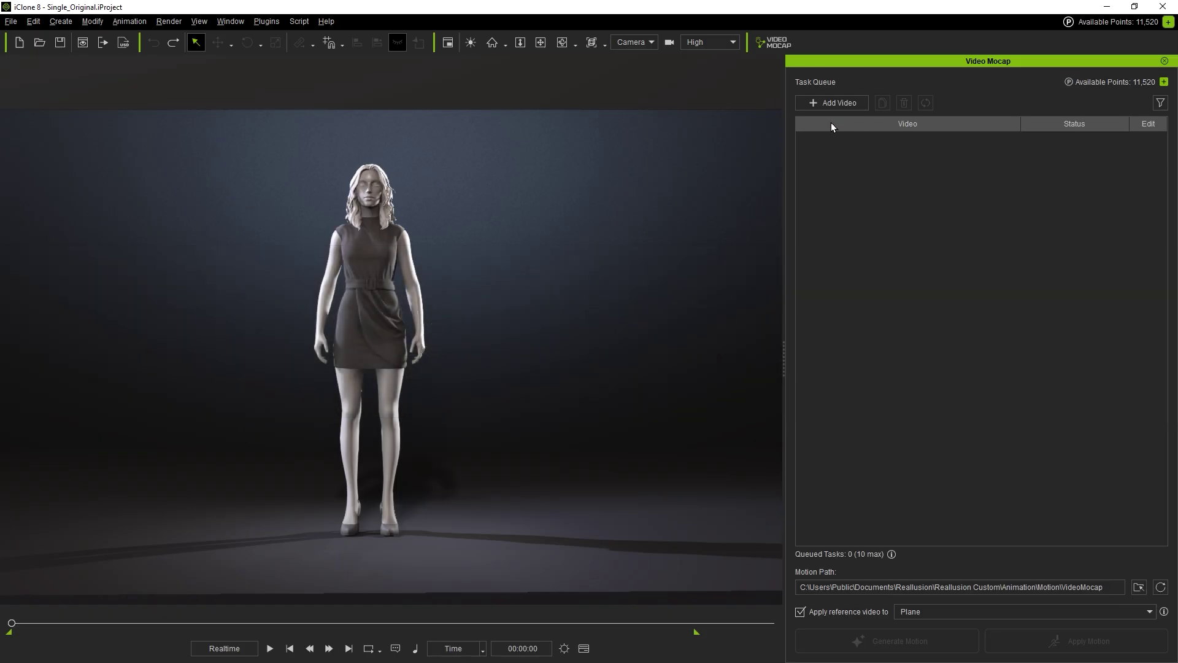
Queue the studio .mov video as an Unprocessed task and open its Edit Video settings
key("alt+Tab")
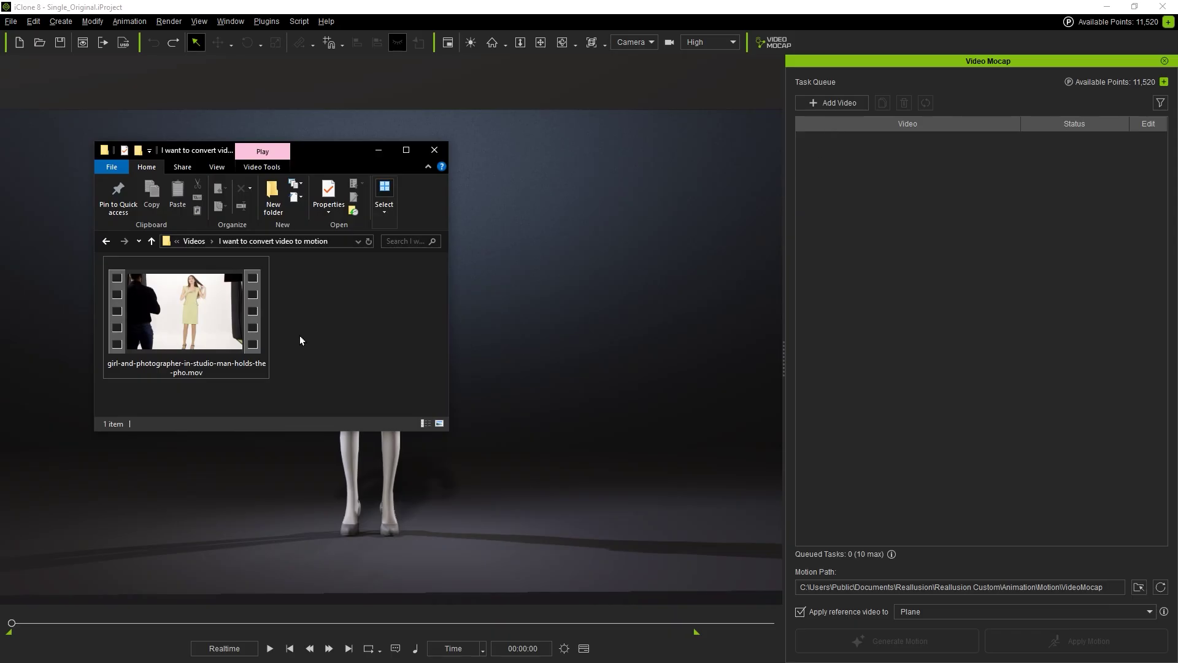
left_click_drag(227, 300, 861, 256)
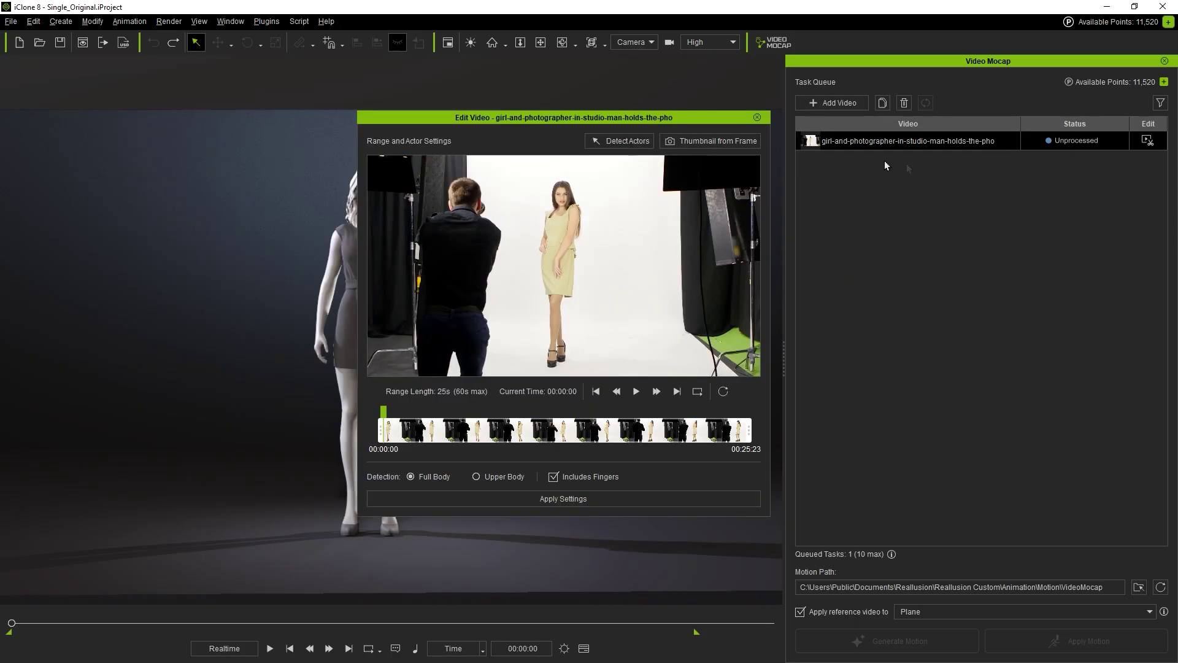
mouse_move(812, 144)
left_click(1149, 142)
Trim the studio clip to 00:01:00–00:15:24 (15 seconds) and apply the settings
left_click(636, 391)
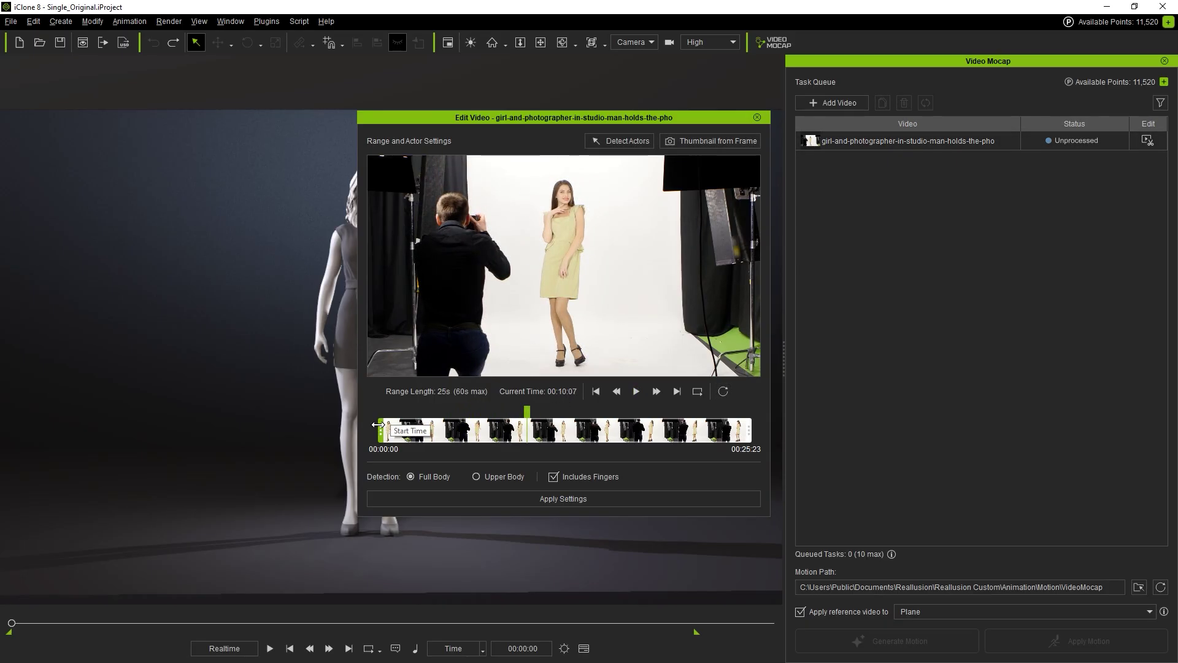
left_click_drag(378, 425, 392, 427)
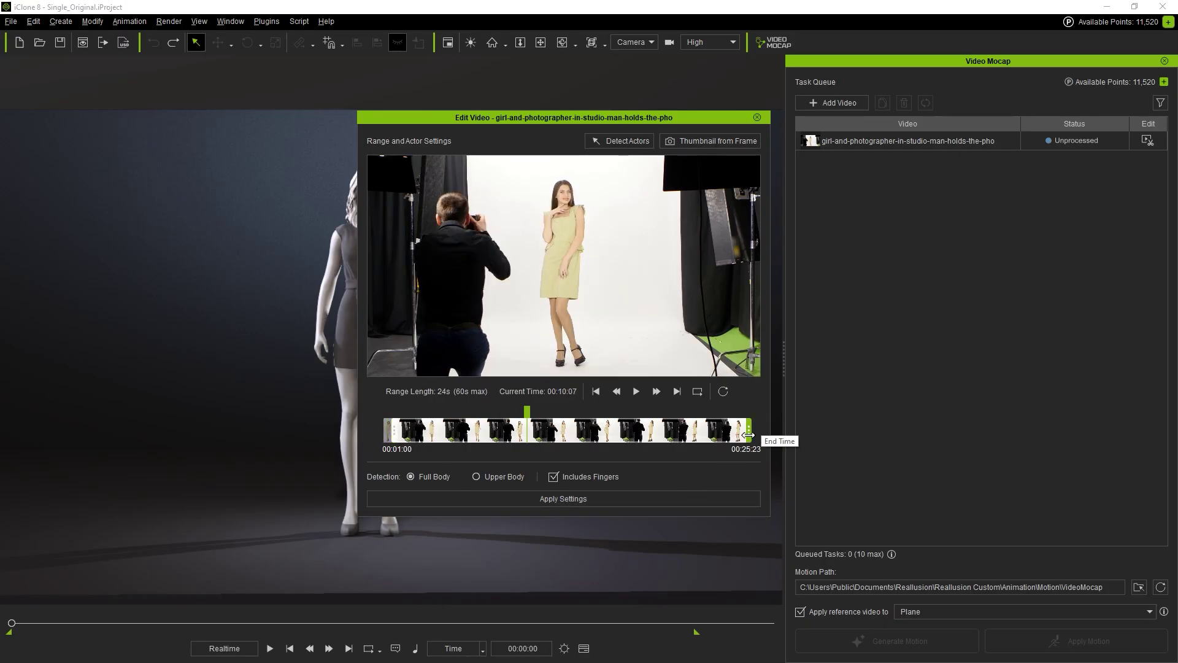
left_click_drag(749, 434, 610, 432)
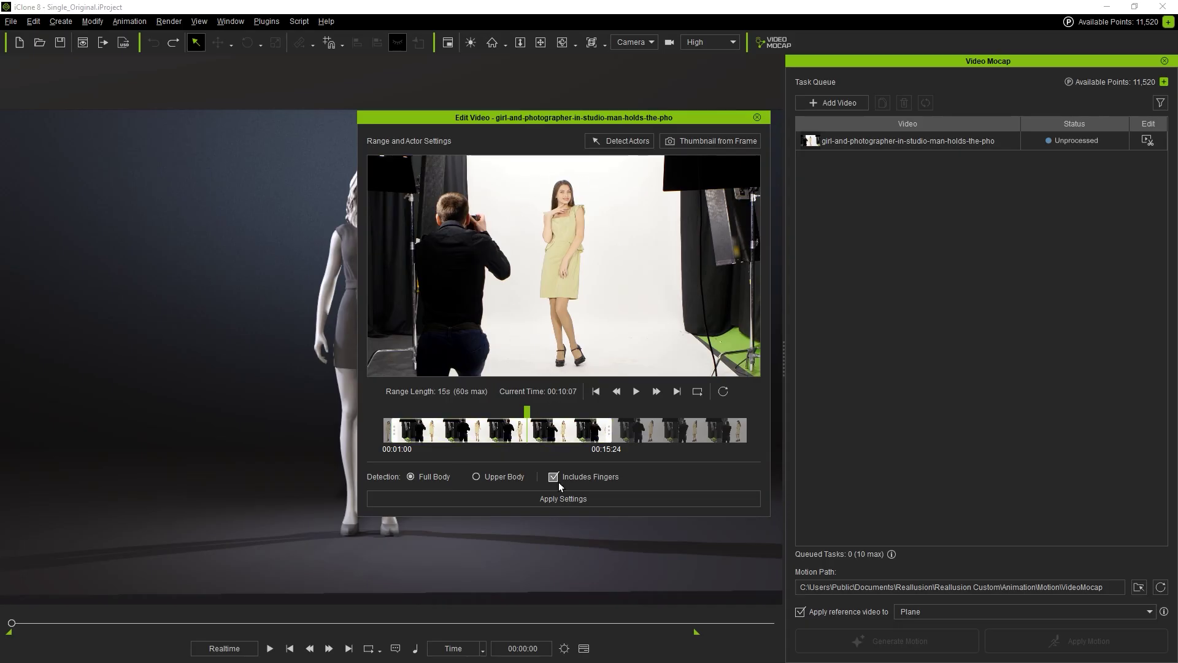
left_click(601, 499)
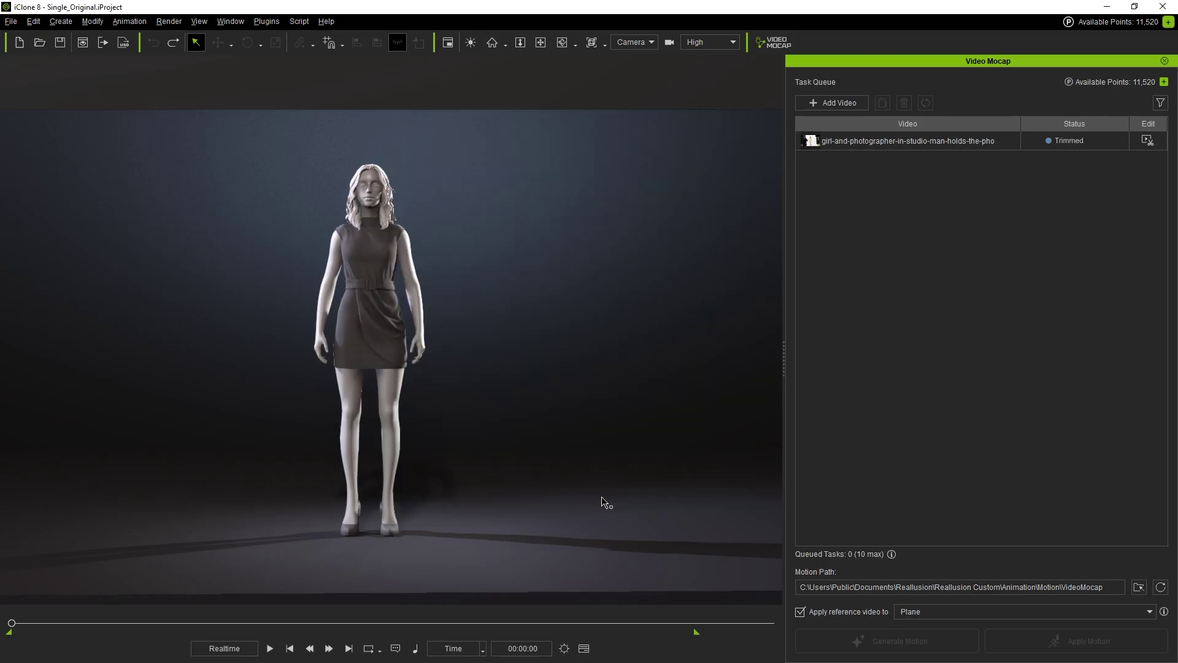
Generate motion from the trimmed studio video, purchasing it so points drop to 11,270
left_click(1066, 145)
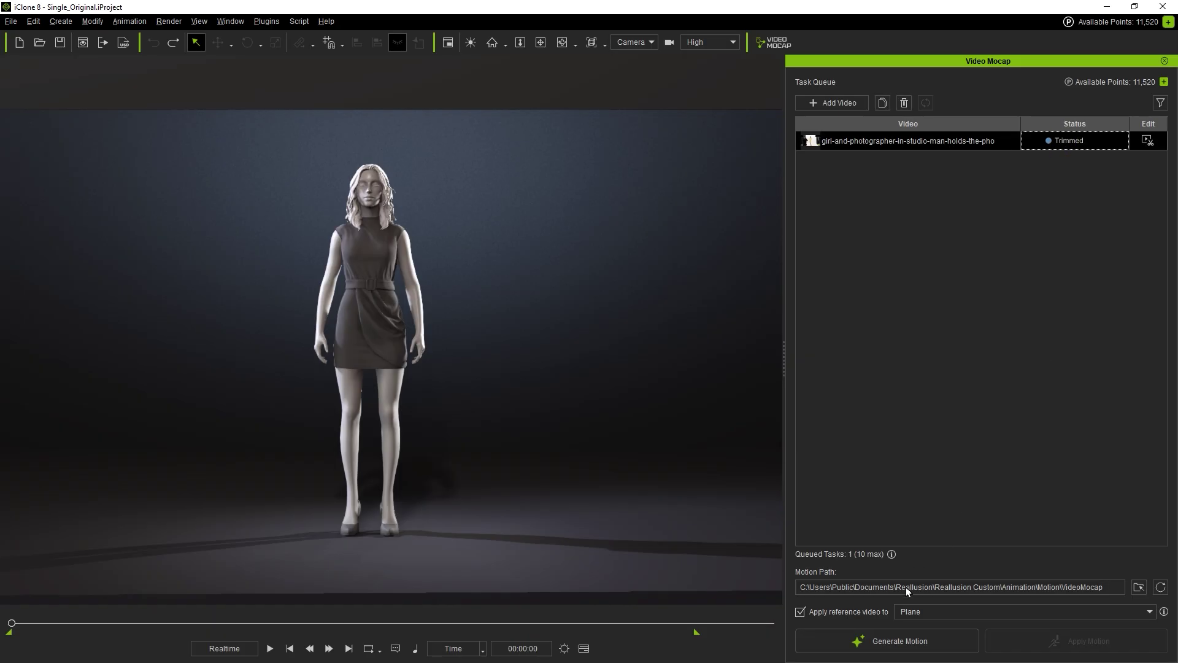
left_click(944, 644)
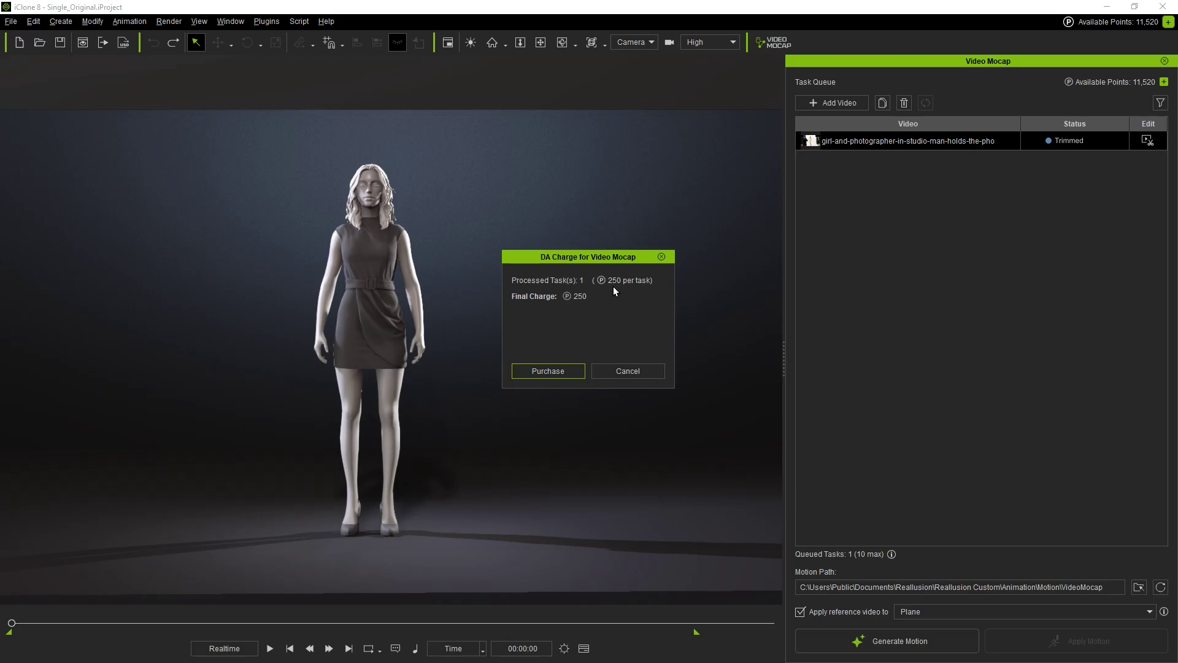
left_click(580, 373)
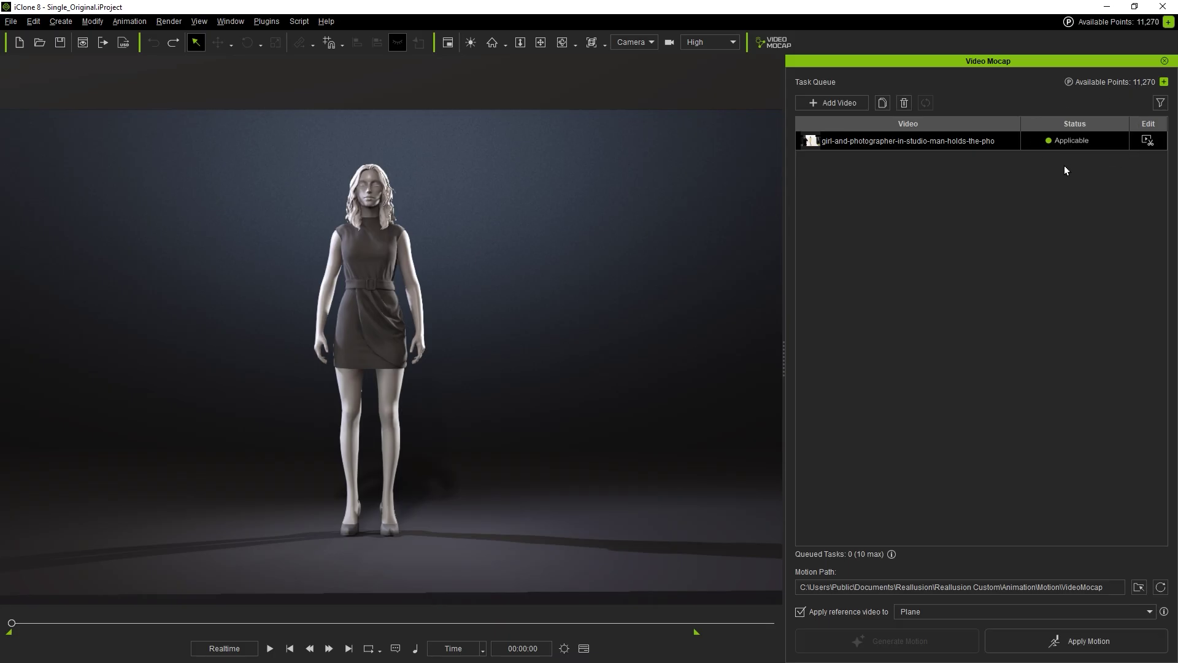
Apply the captured studio motion to the woman character
left_click(1065, 170)
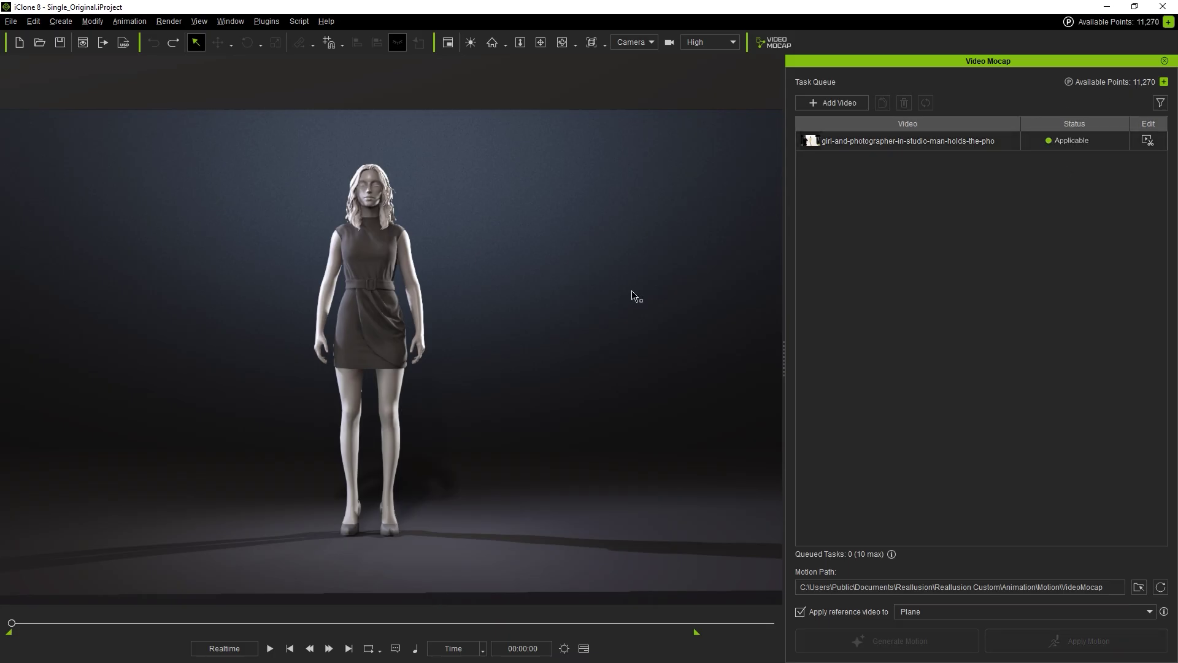
left_click(382, 321)
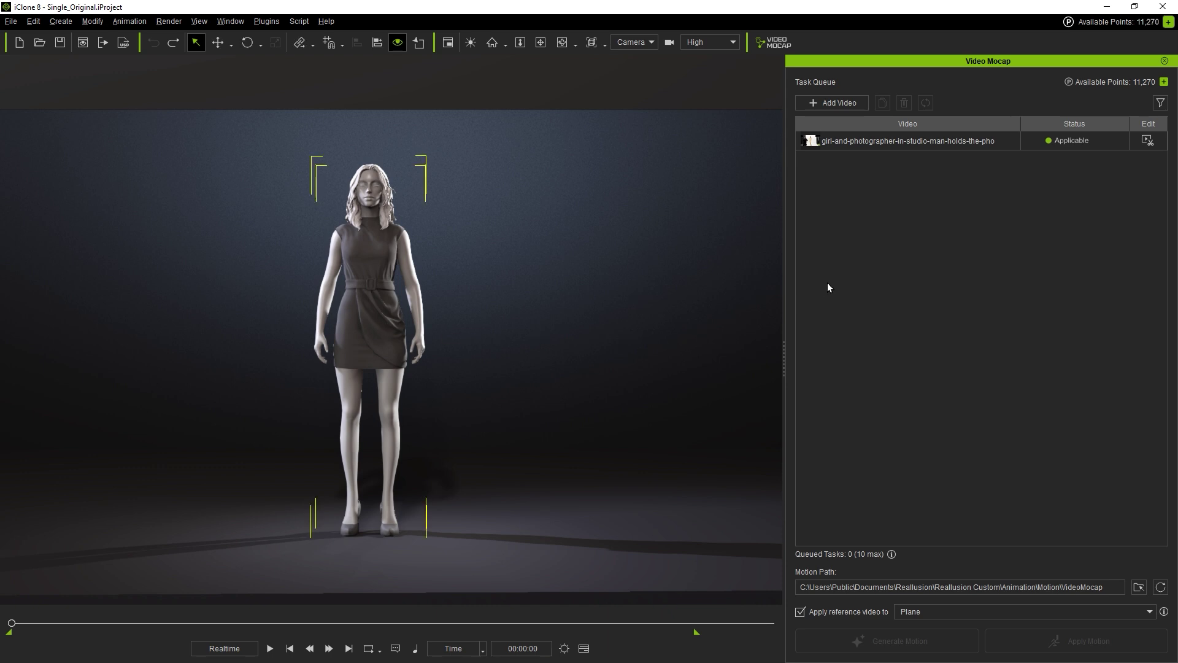
left_click(1037, 145)
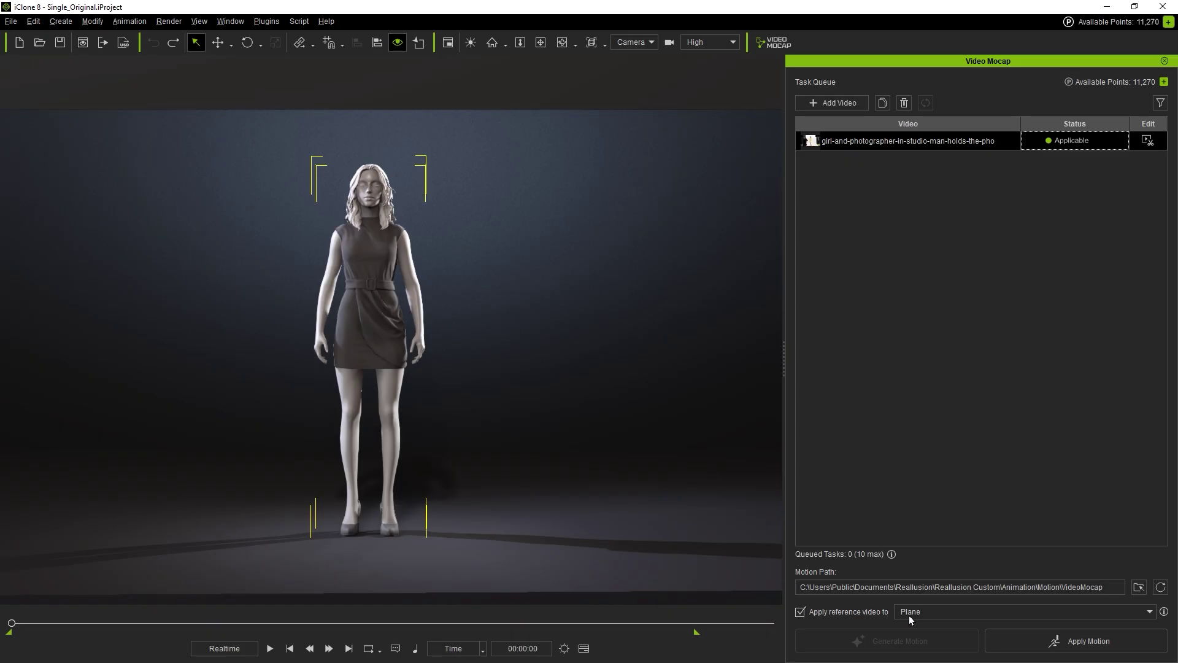
left_click(1058, 645)
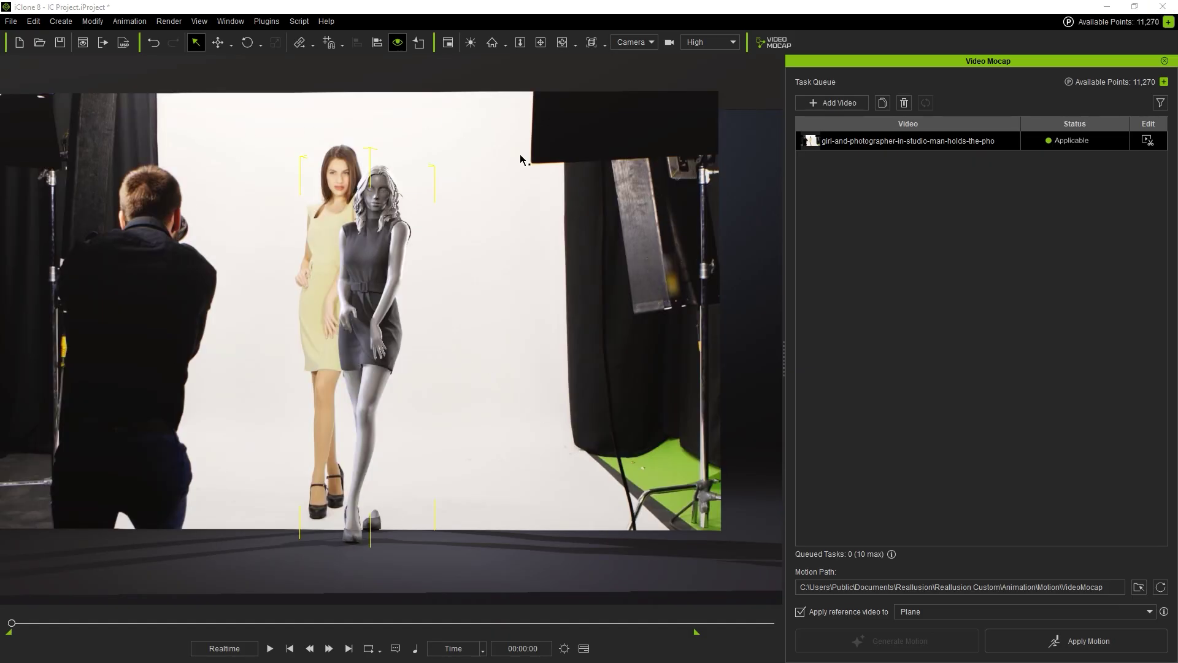
Angle the reference video plane and play the character's motion in sync with the footage
left_click(514, 386)
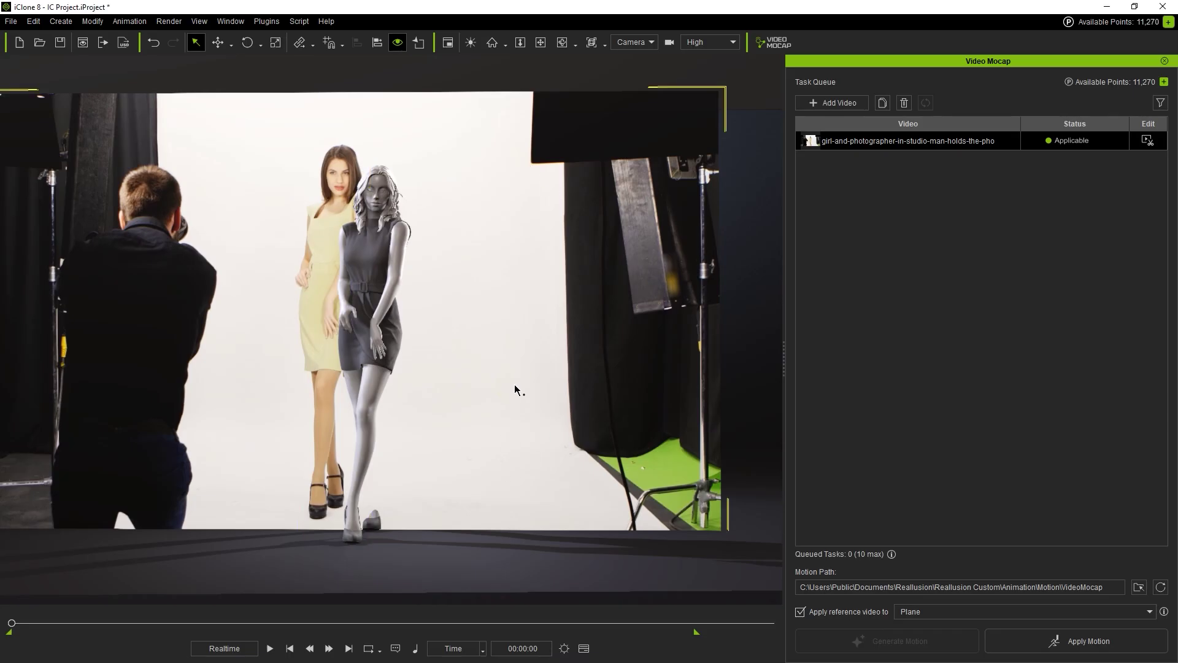
key("w")
key("e")
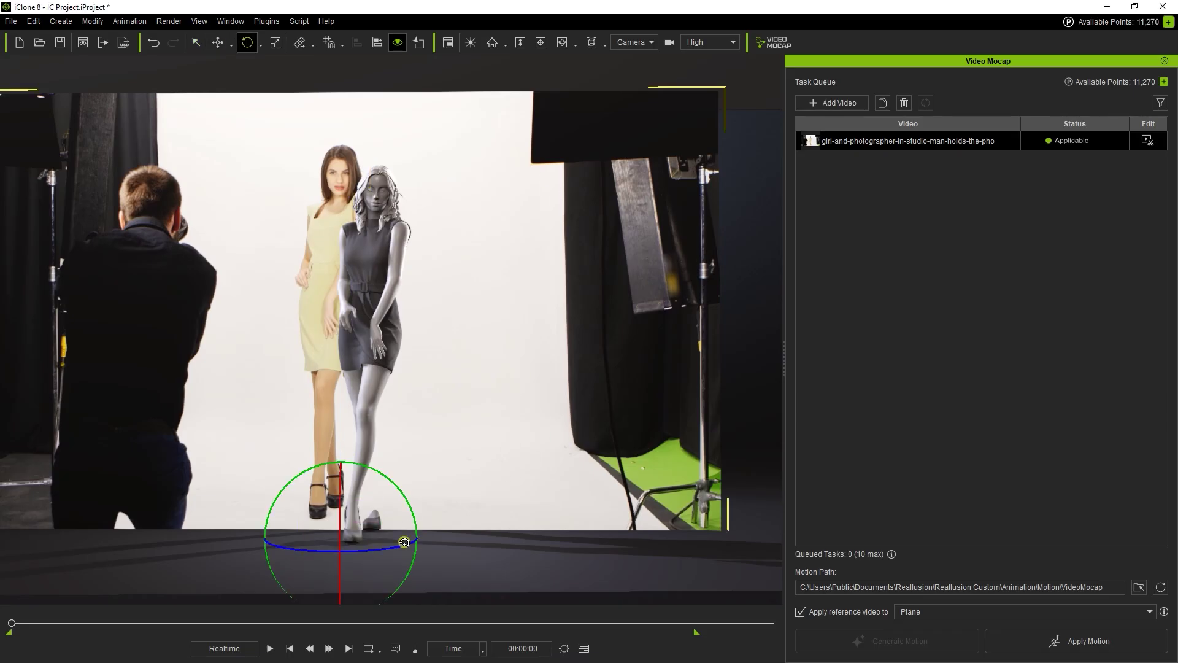
left_click_drag(404, 542, 715, 545)
key("w")
key("space")
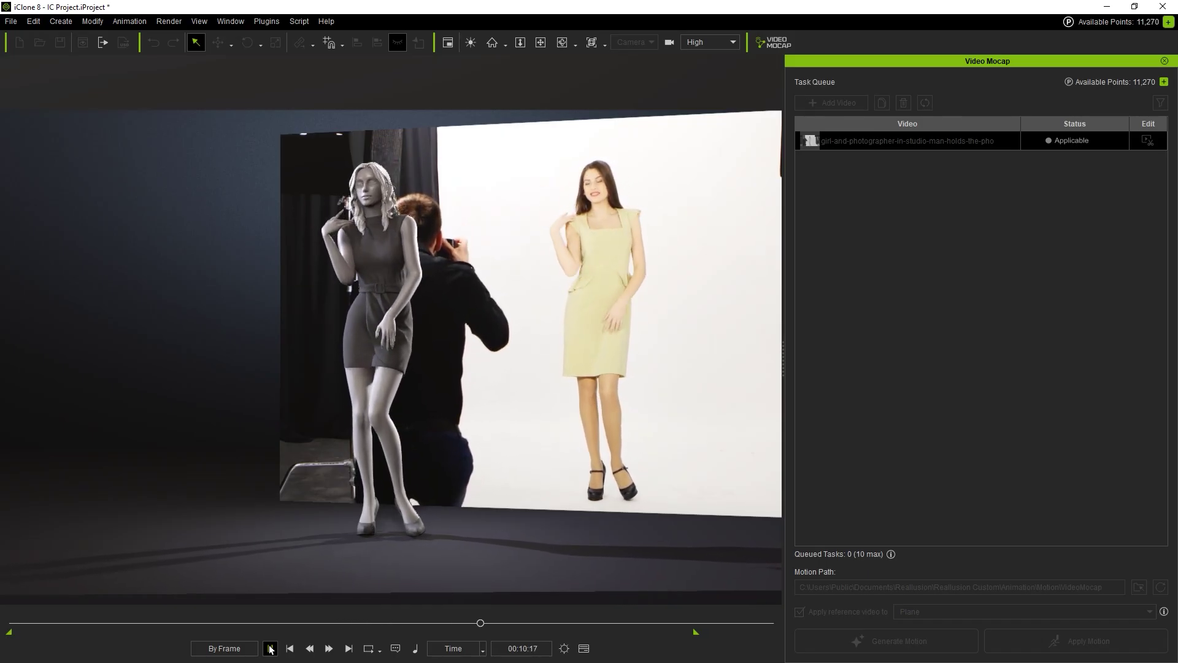
left_click(271, 649)
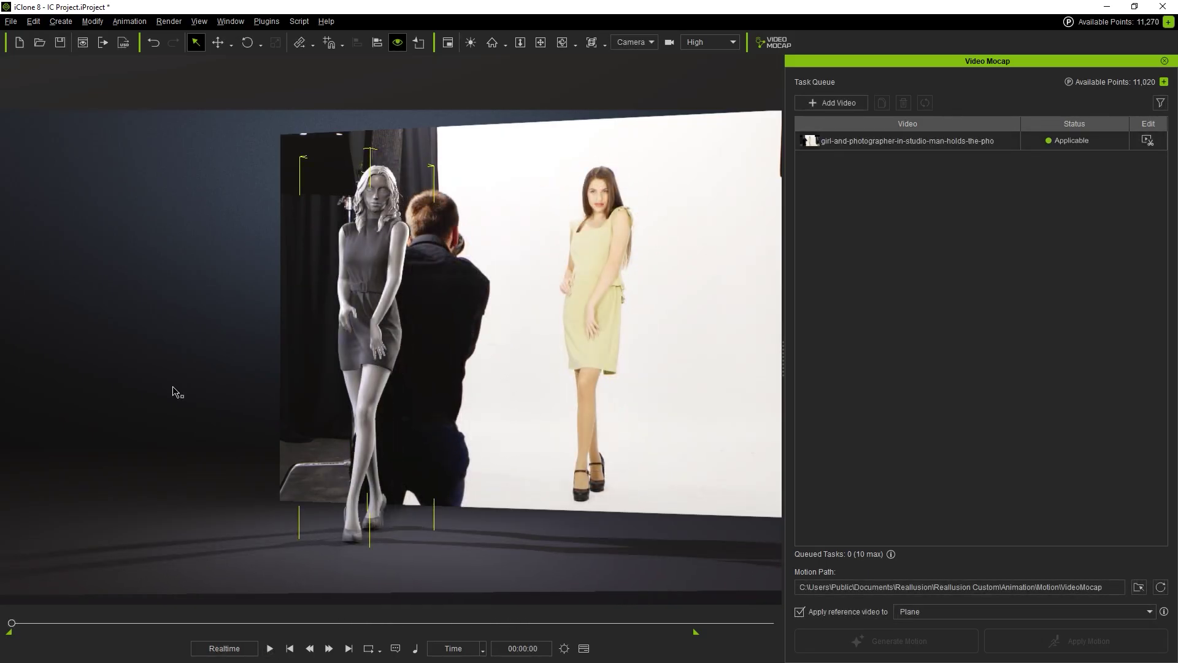
left_click(174, 390)
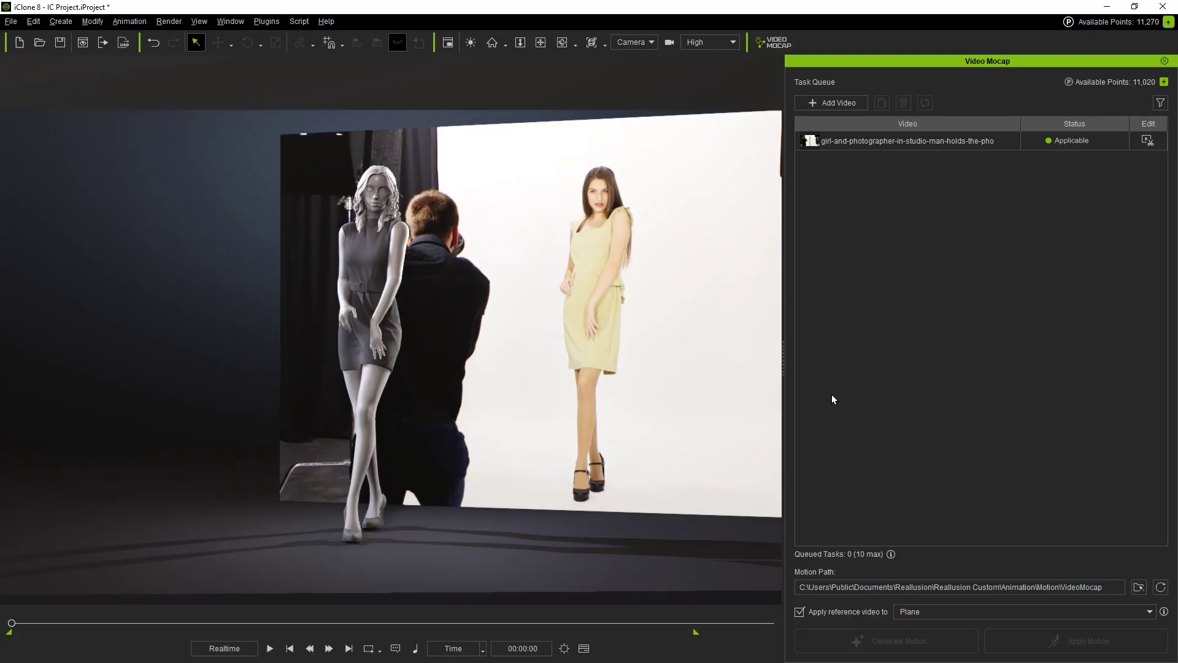
left_click(1014, 143)
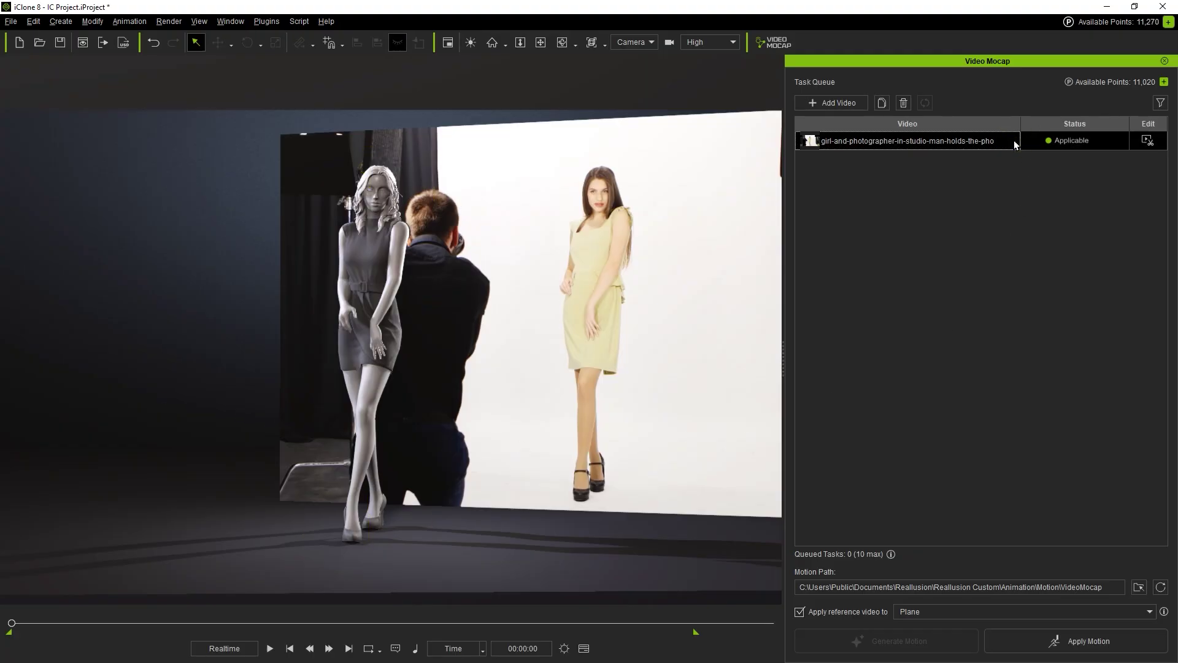
left_click(1012, 646)
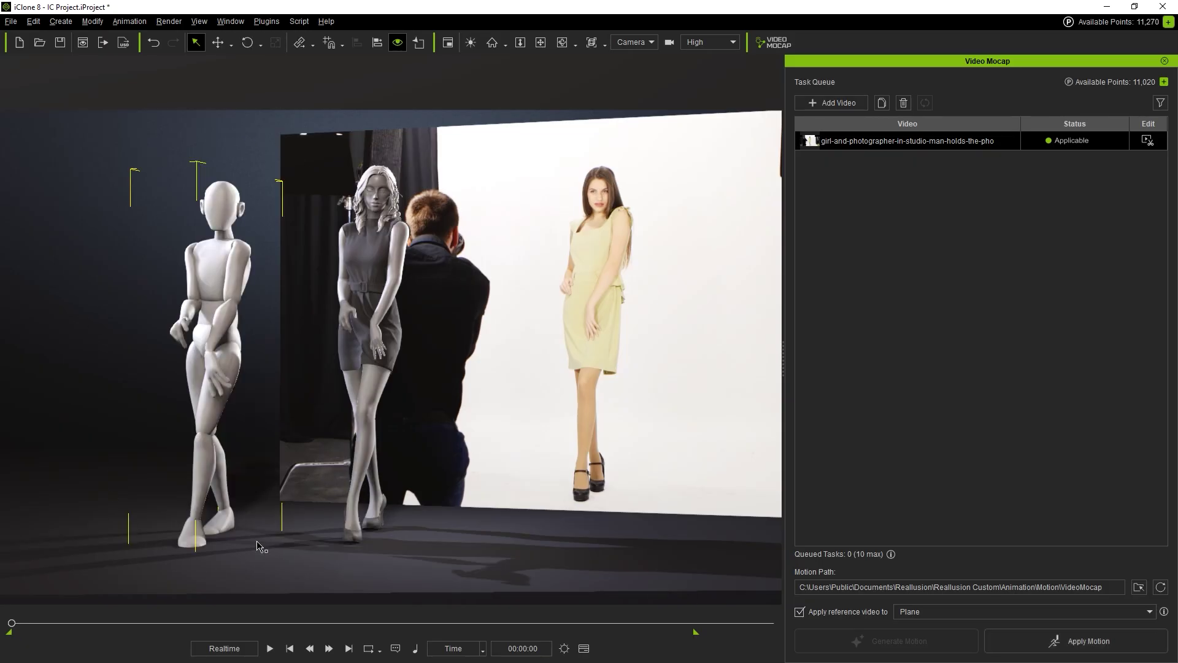
left_click(270, 648)
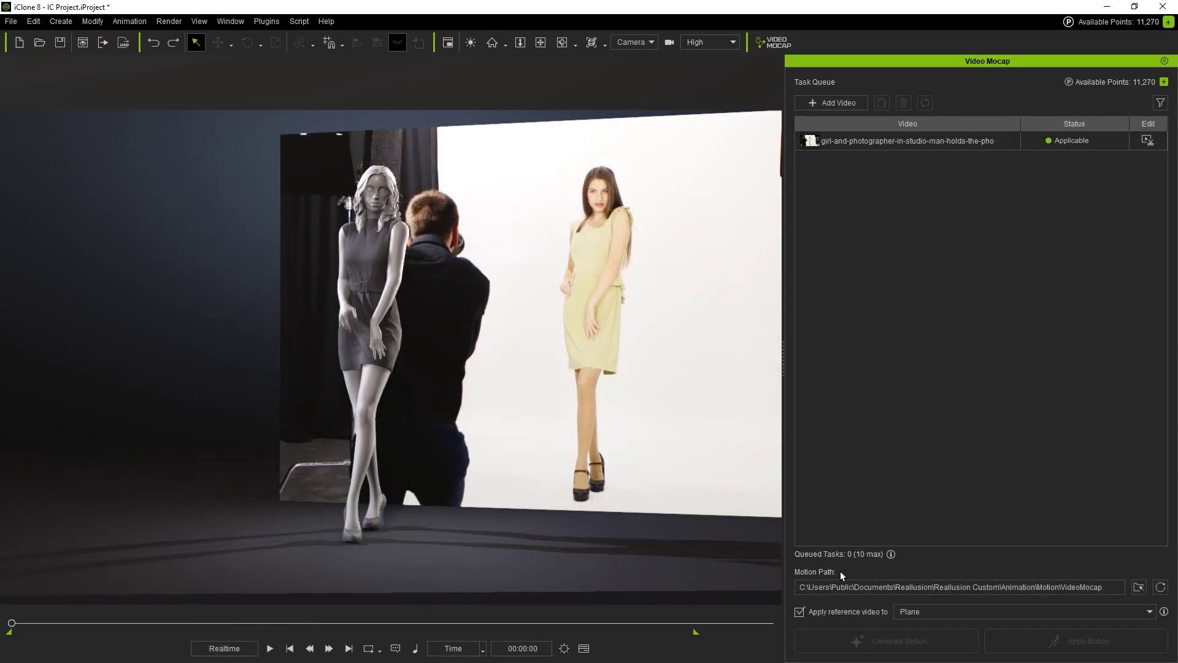
Load the captured motion from the content library and locate the task's source video file
left_click(926, 584)
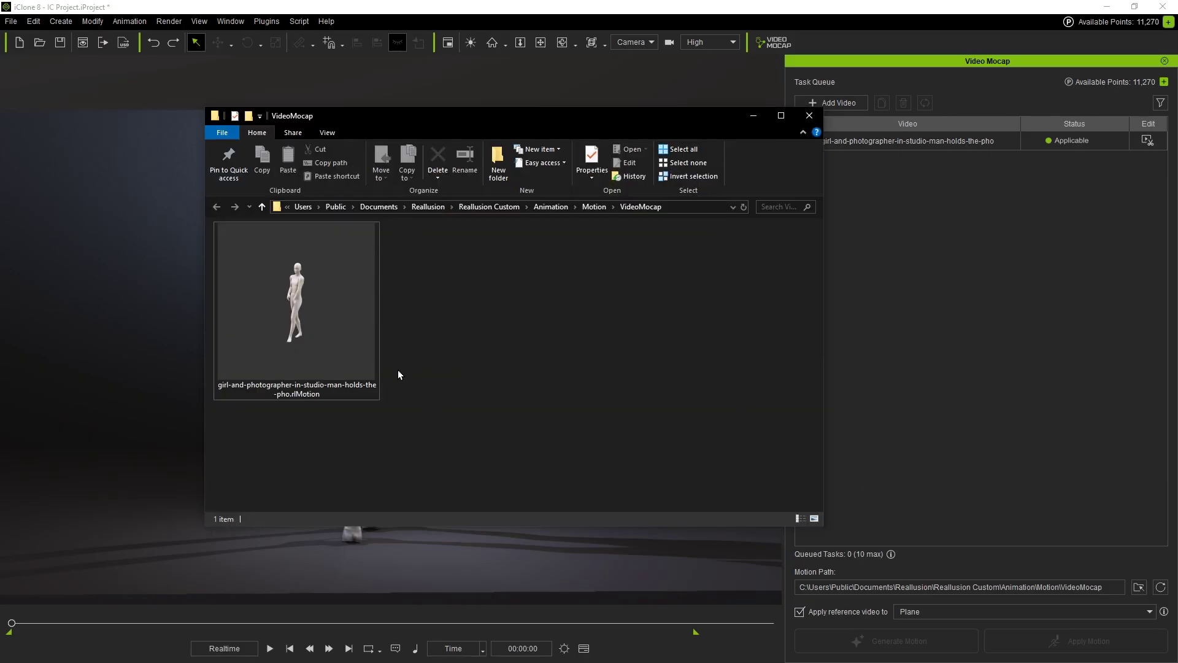
left_click(873, 279)
right_click(1004, 145)
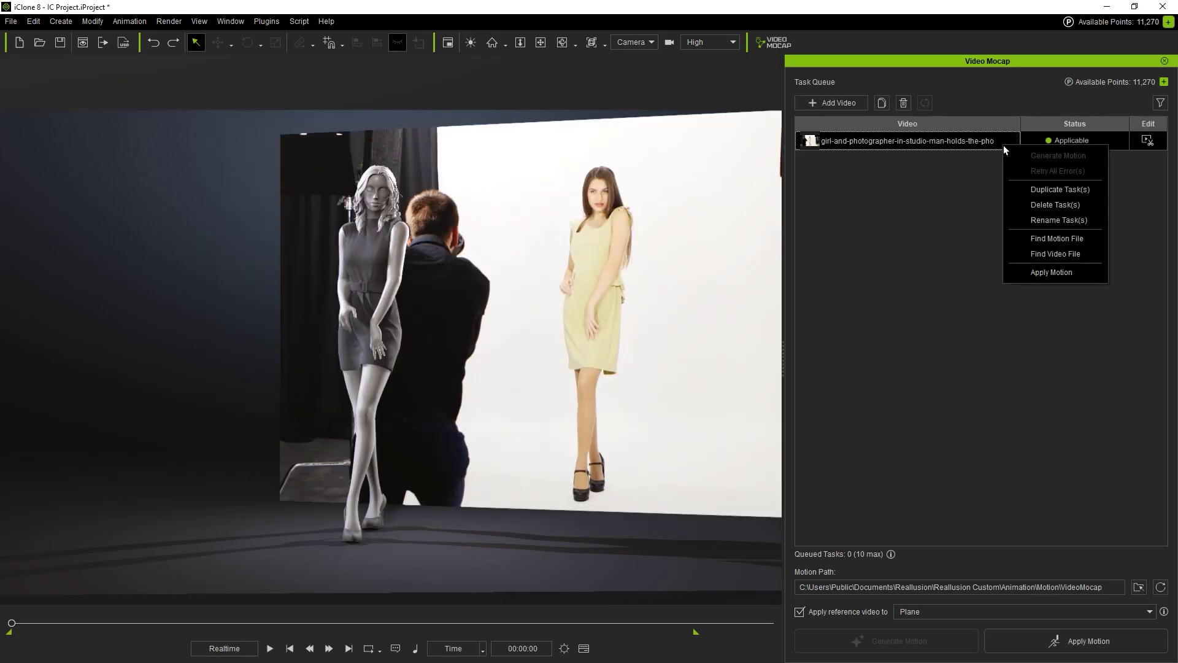
left_click(1014, 240)
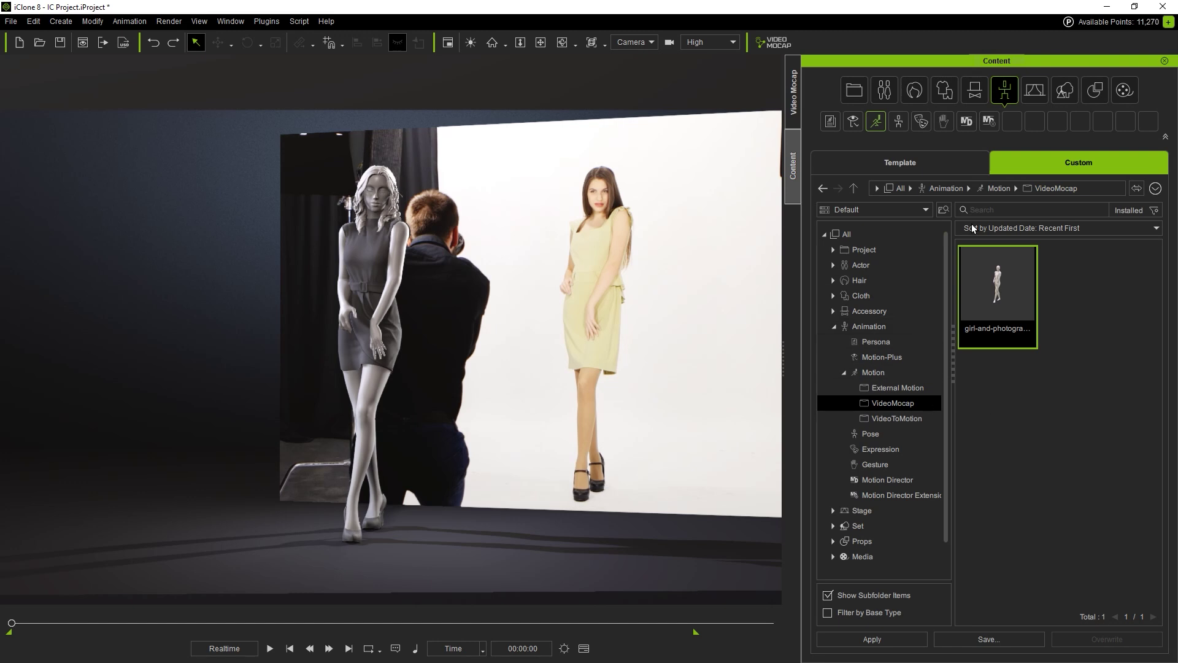
double_click(999, 343)
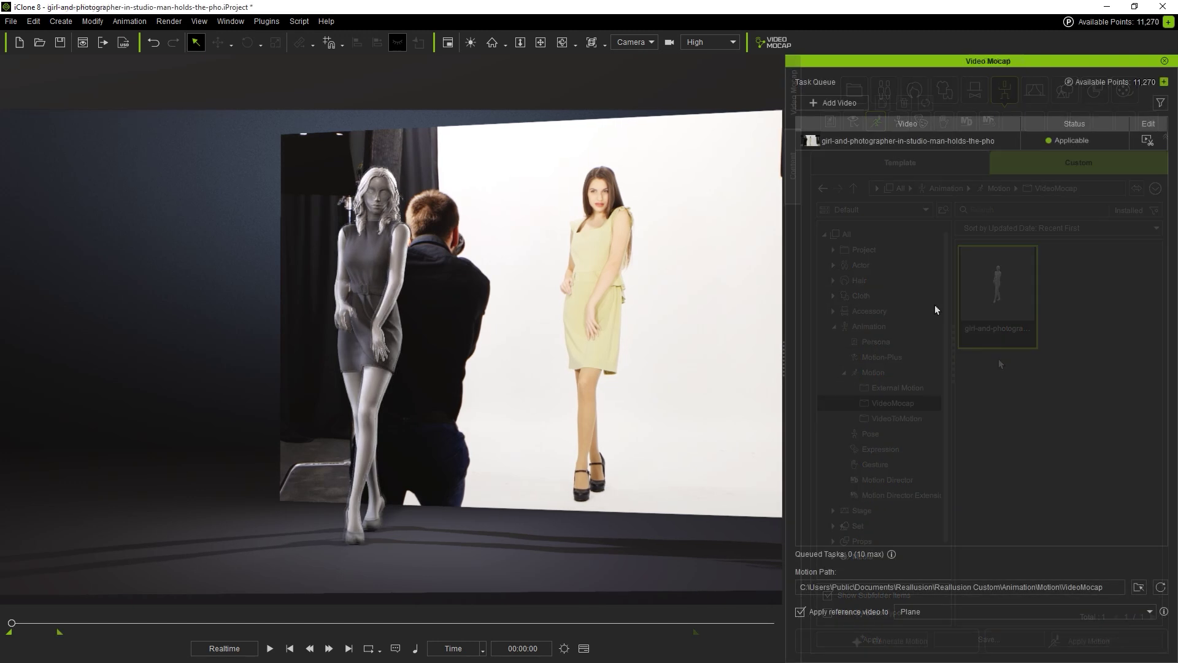
right_click(945, 141)
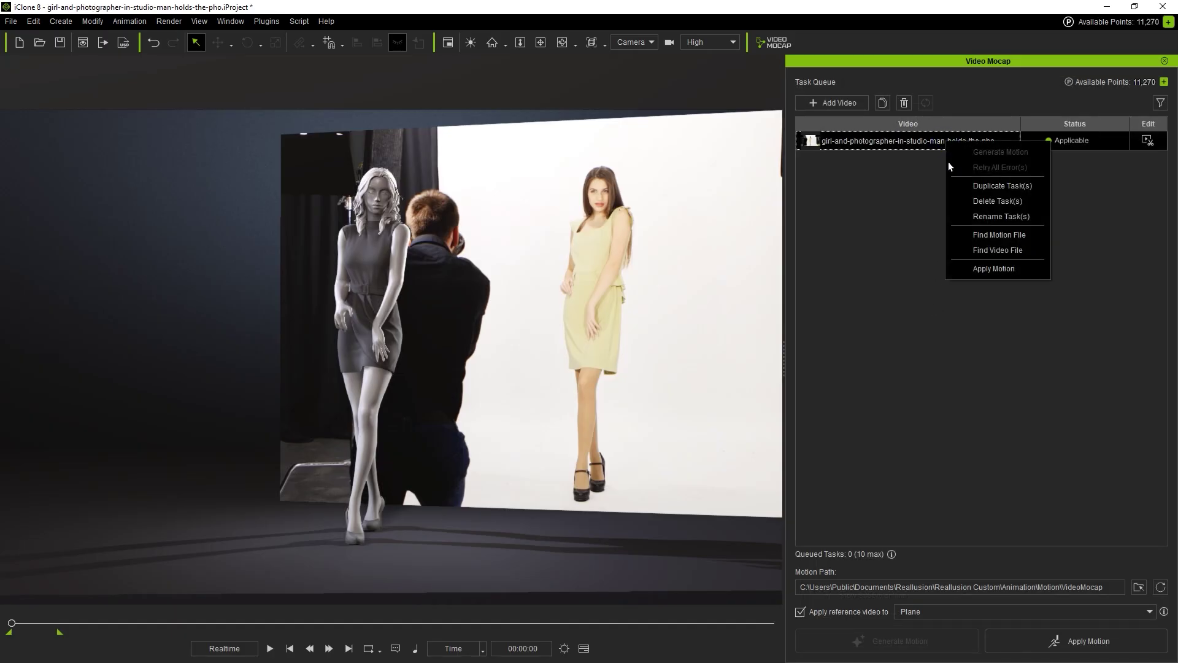
left_click(962, 251)
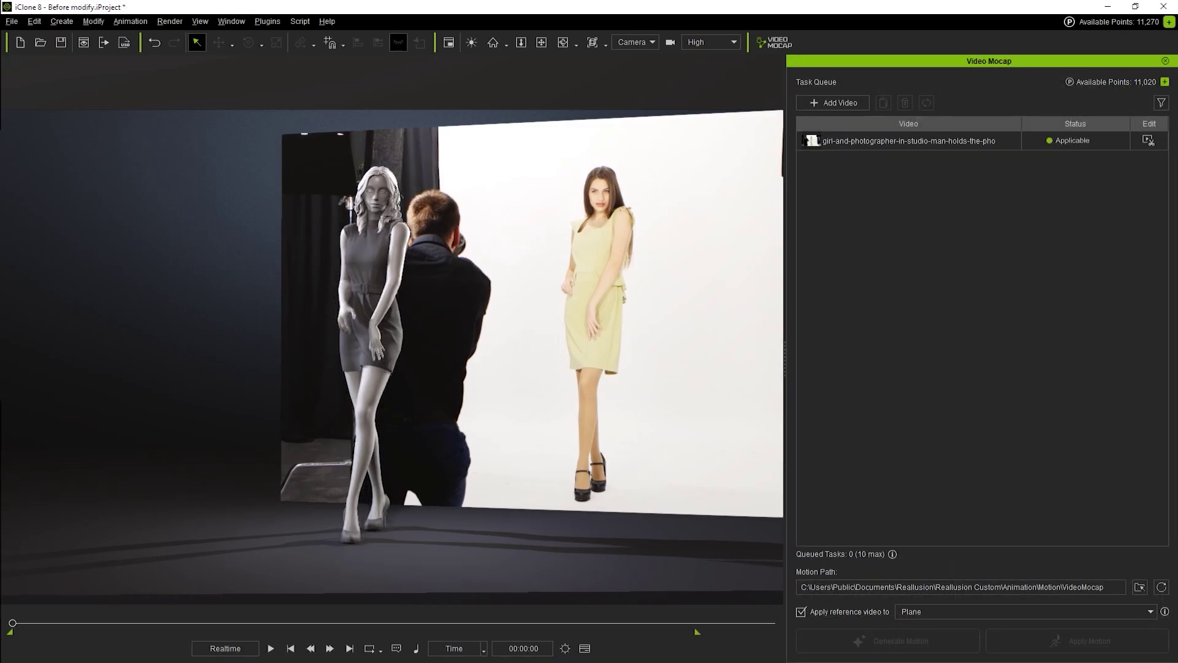
Review the statue figure's girl-and-photographer motion clip on the timeline around frame 726
left_click(379, 317)
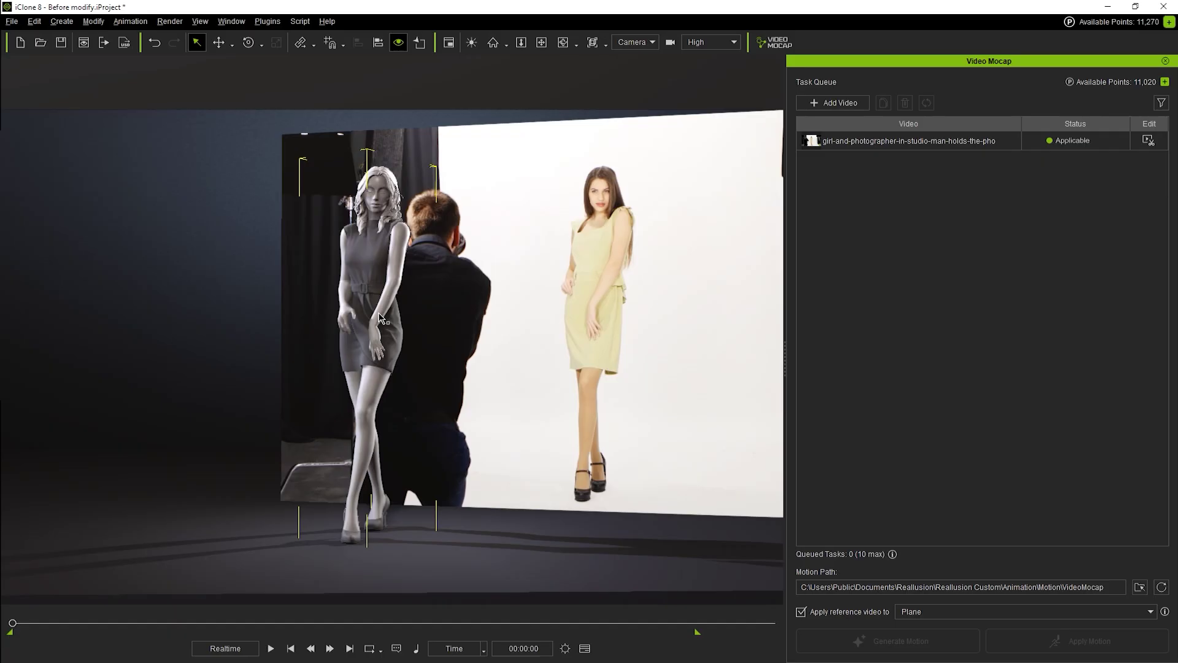
left_click(583, 649)
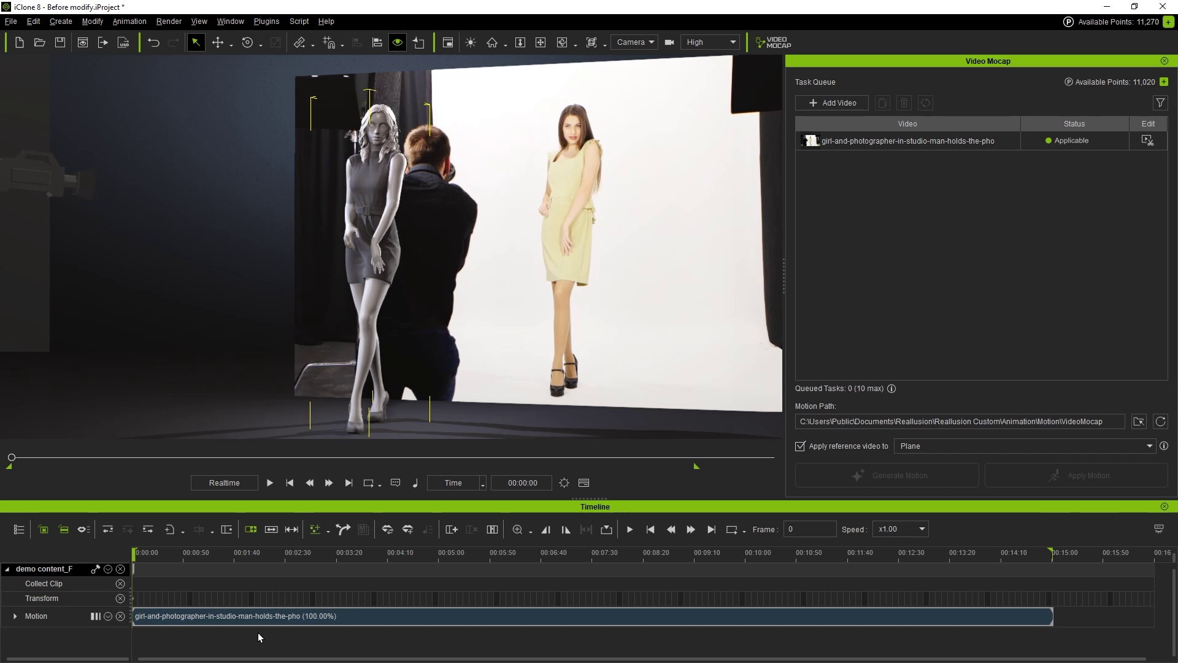
key("space")
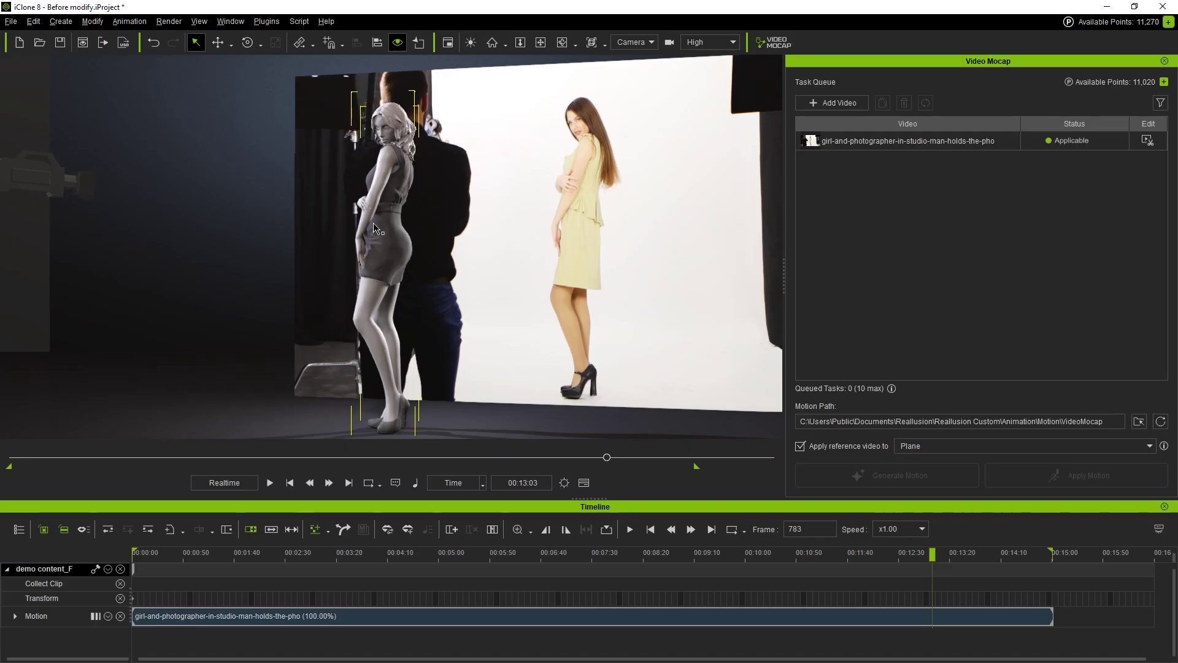
double_click(373, 229)
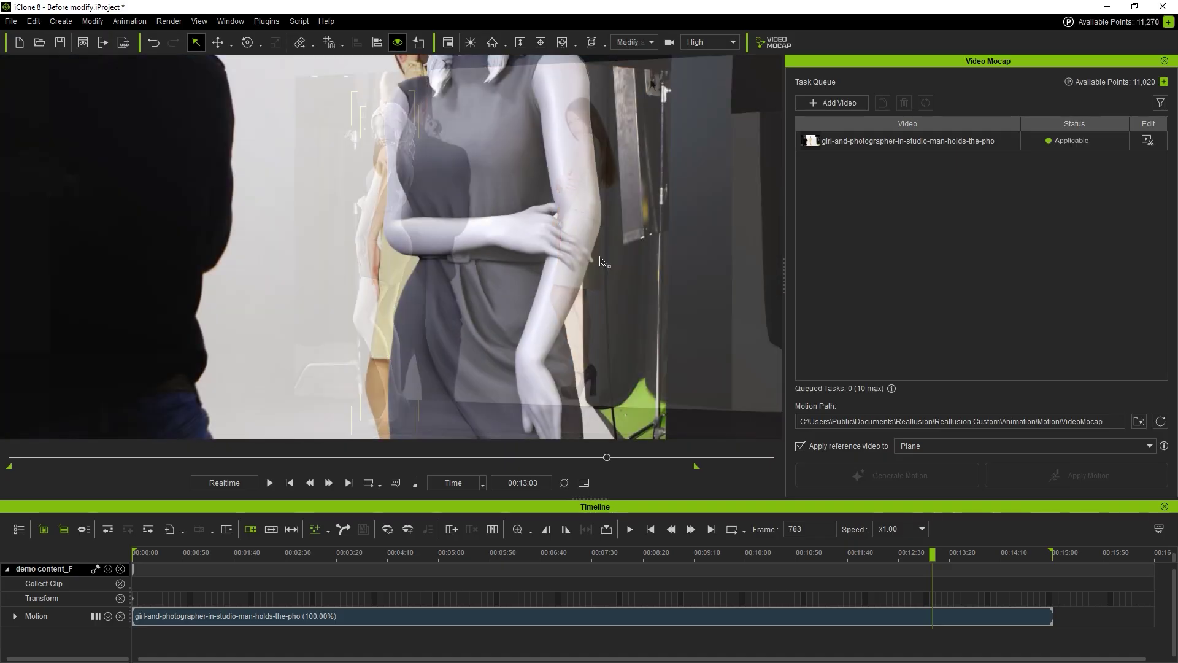
left_click_drag(607, 457, 566, 466)
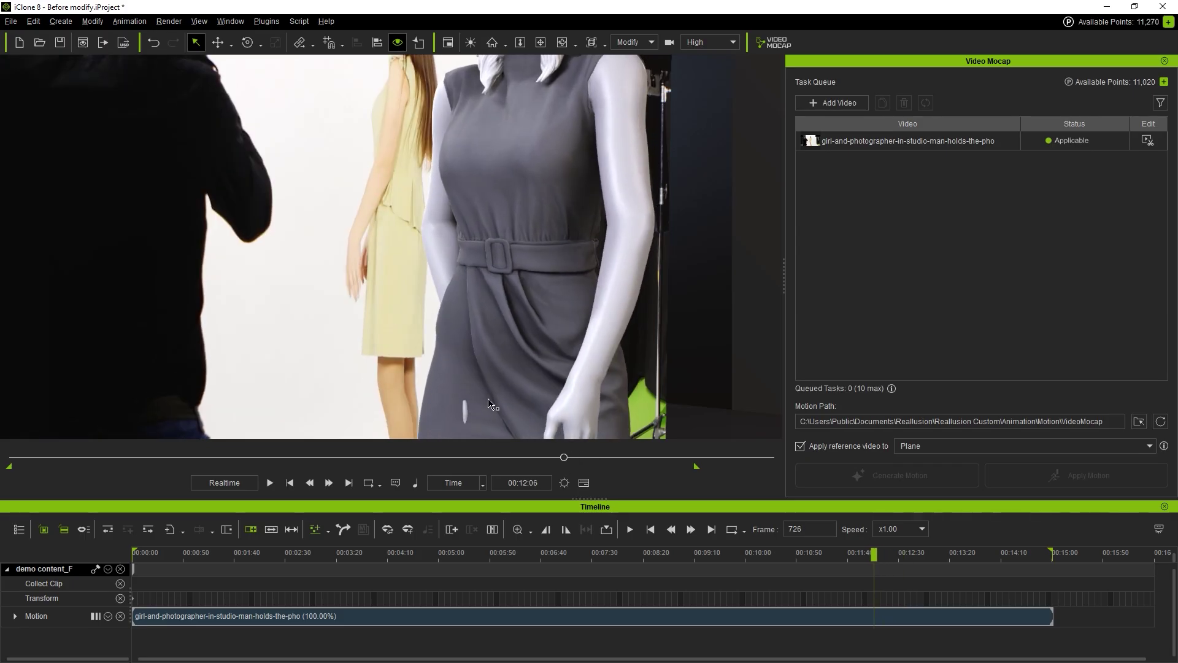
Start an Edit Motion Layer from the Modify panel's Animation settings and expand the Motion track
left_click(232, 22)
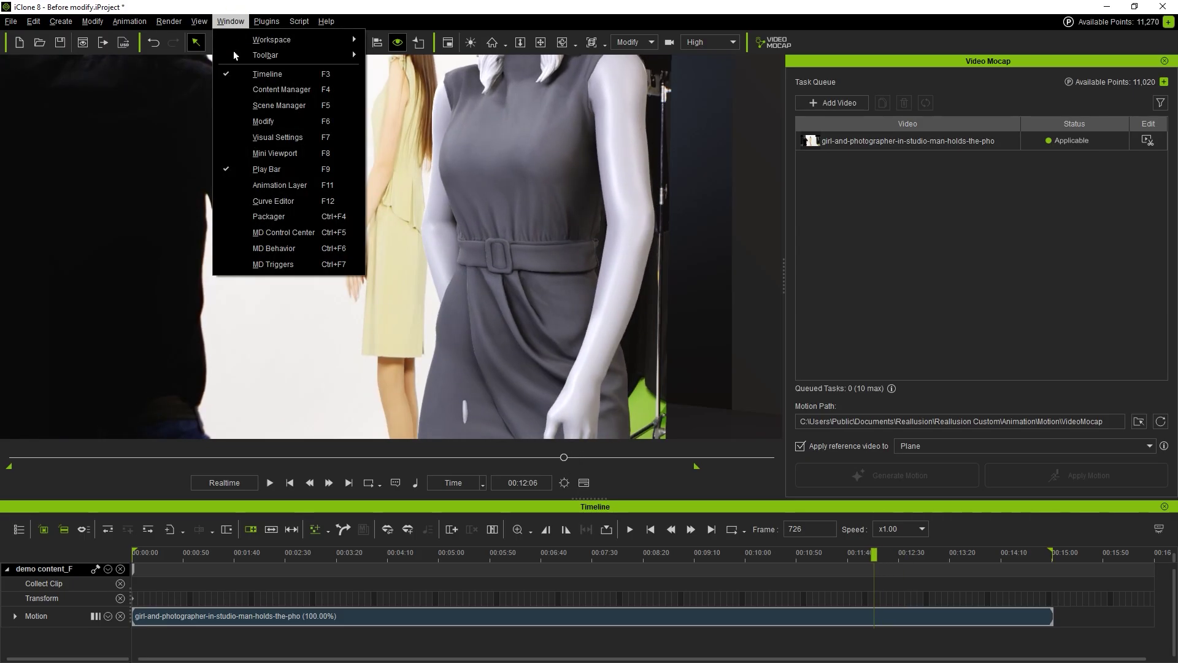
left_click(236, 122)
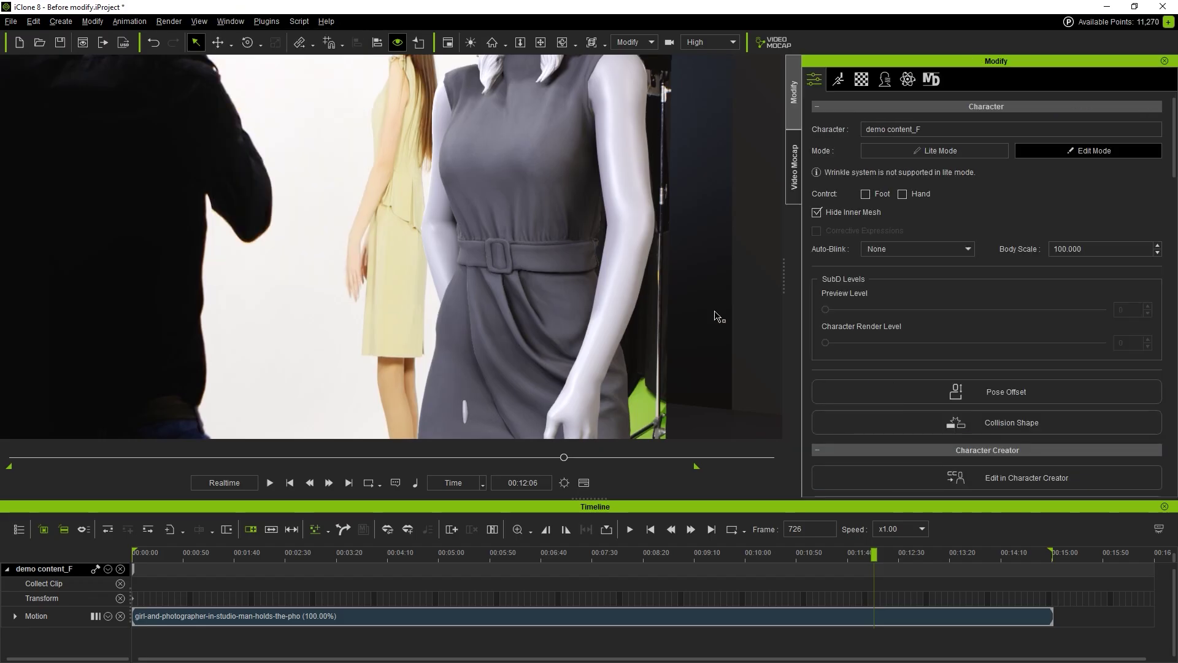
left_click(834, 82)
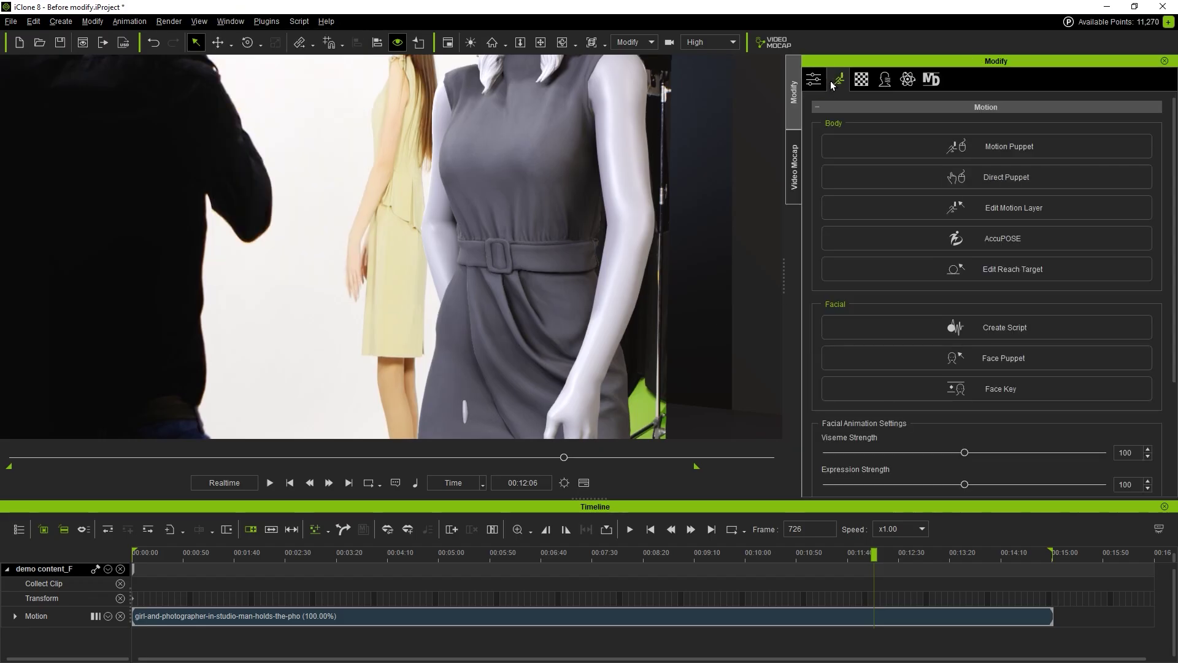
left_click(908, 202)
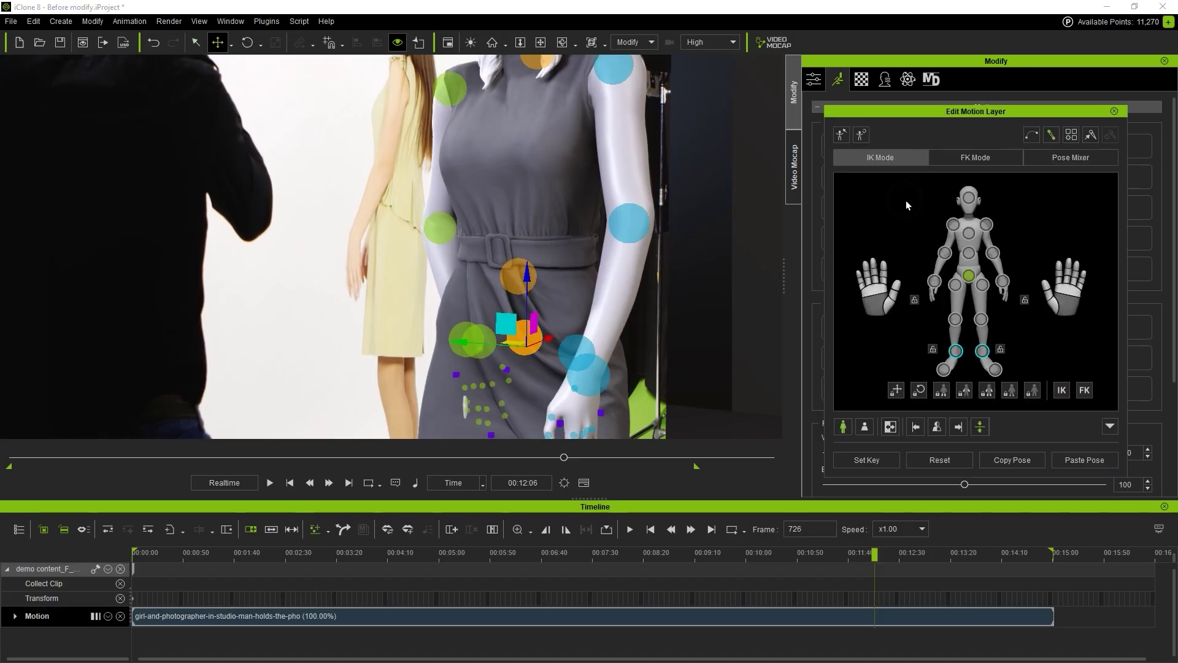
left_click(16, 615)
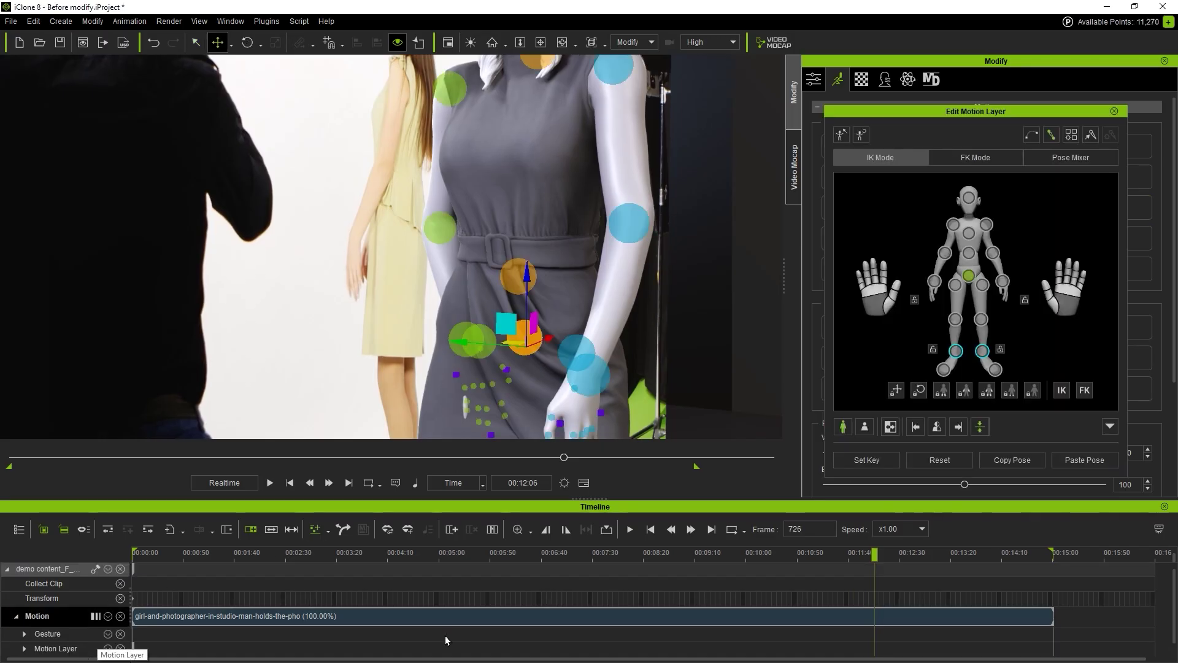
Key the pose near frame 709 and lower the figure's arm effector around frame 721
left_click_drag(874, 553, 852, 552)
left_click(890, 467)
mouse_move(851, 552)
left_mouse_down()
mouse_move(881, 548)
mouse_move(857, 553)
mouse_move(870, 551)
left_mouse_up()
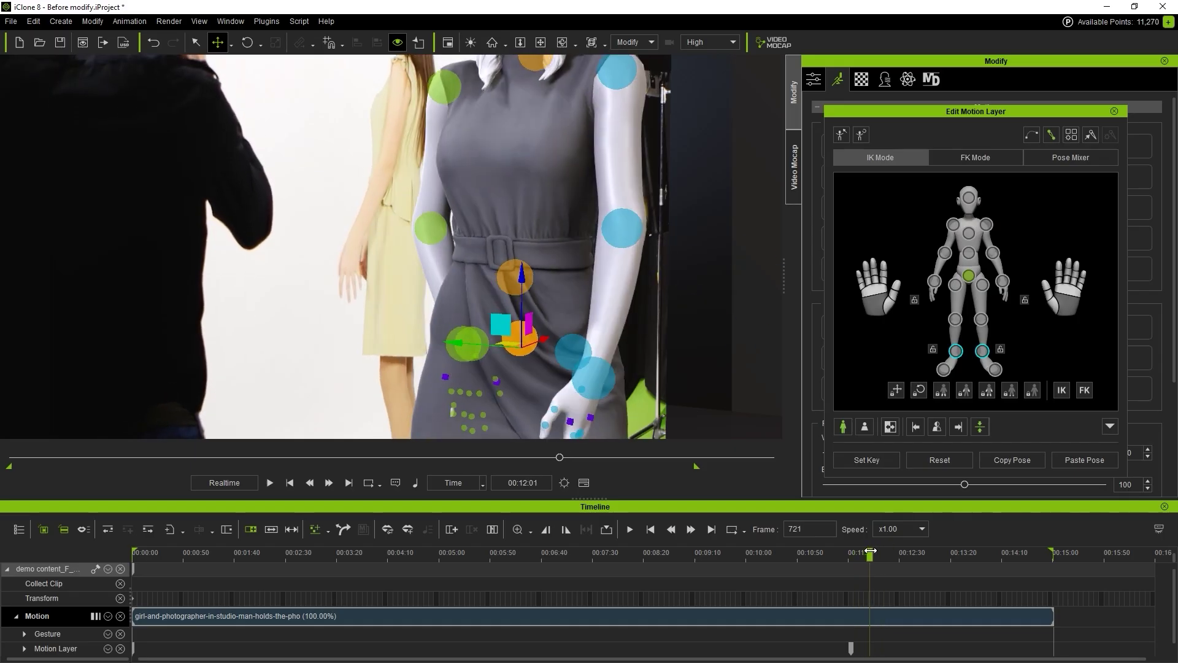
left_click(421, 232)
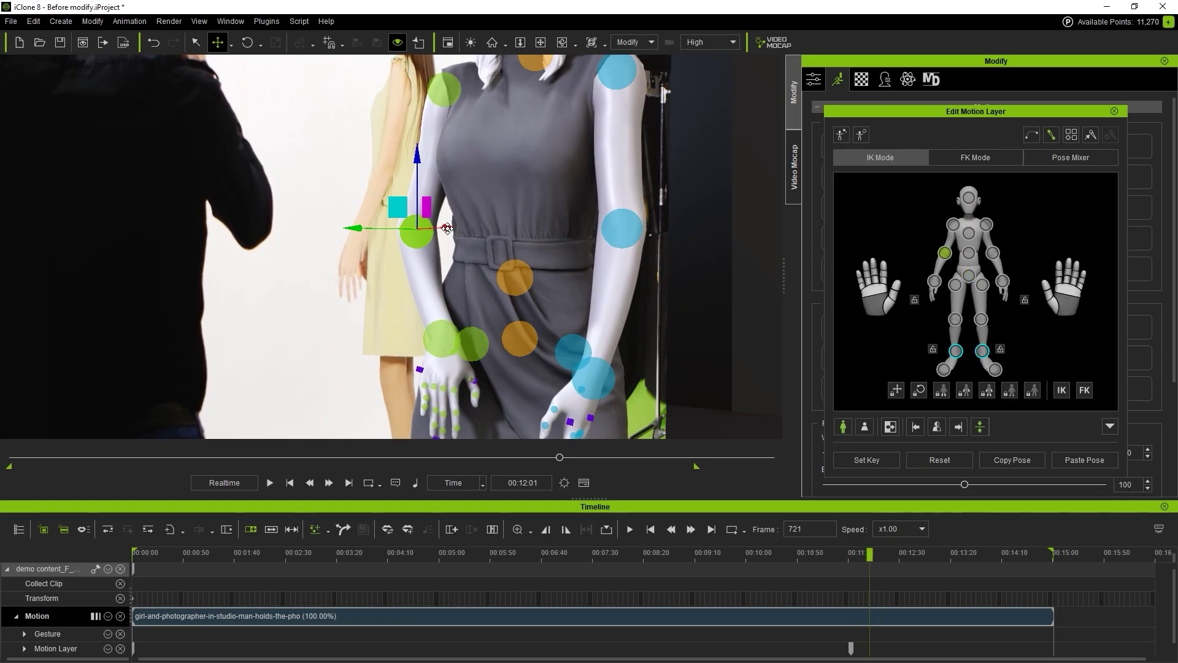
left_click_drag(447, 229, 447, 230)
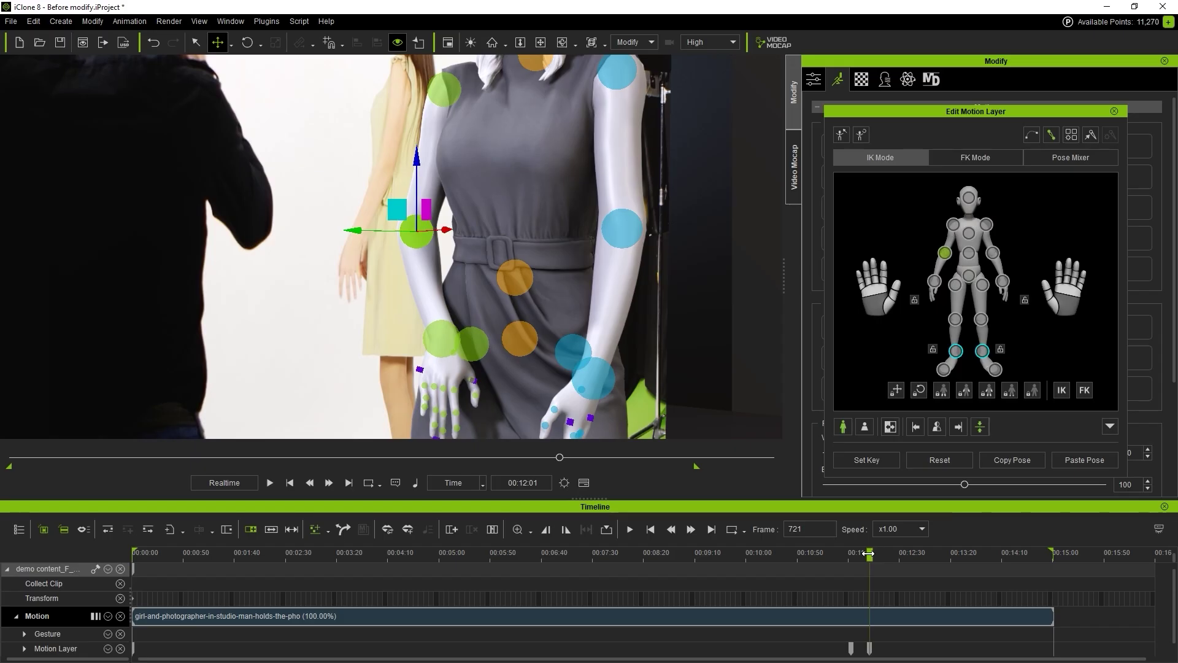
mouse_move(869, 553)
left_mouse_down()
mouse_move(842, 553)
mouse_move(882, 553)
left_mouse_up()
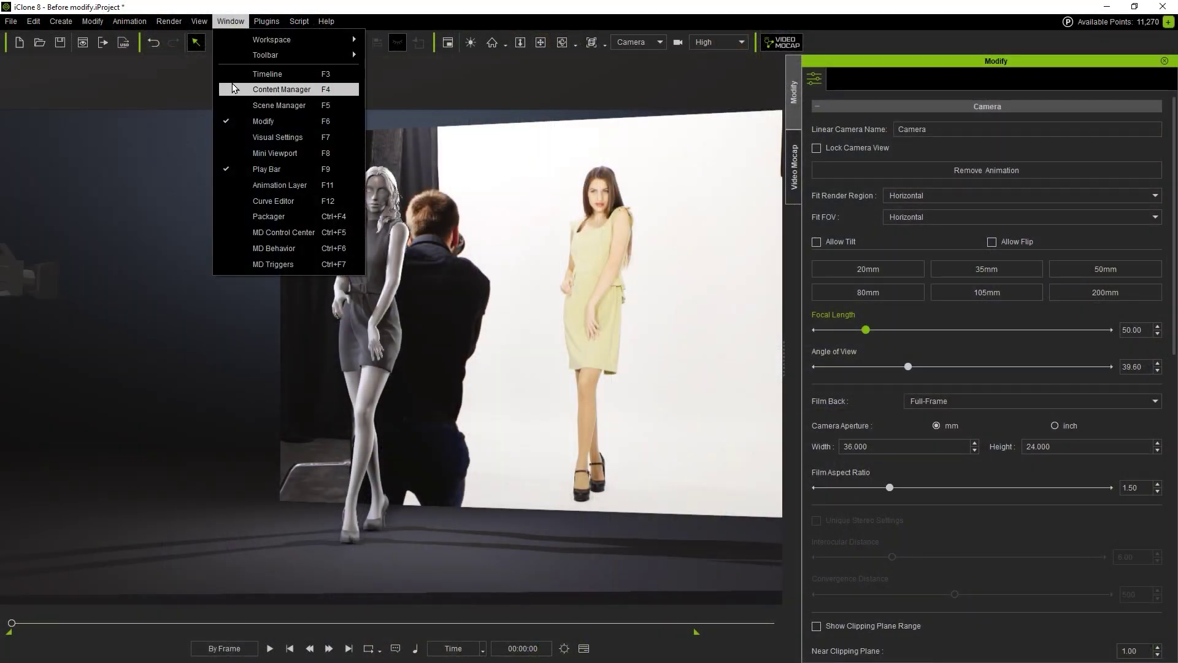
Save the statue figure's motion to Custom > Animation as Motion asset 'Model Transition'
left_click(233, 88)
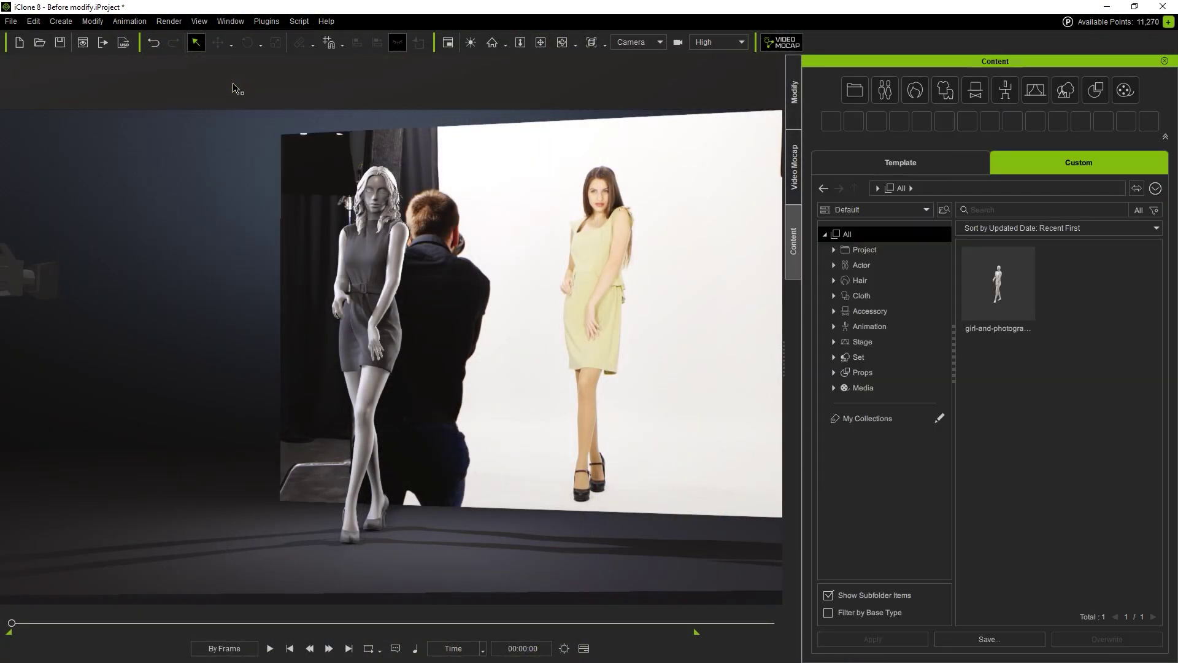
left_click(371, 273)
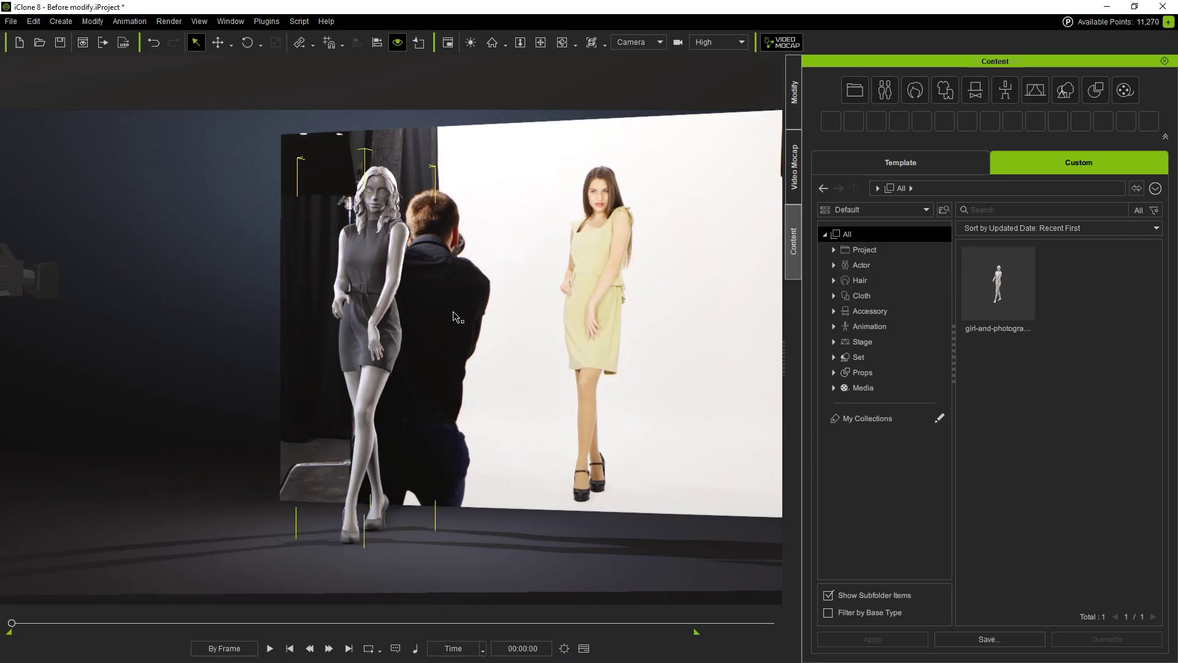
left_click(909, 327)
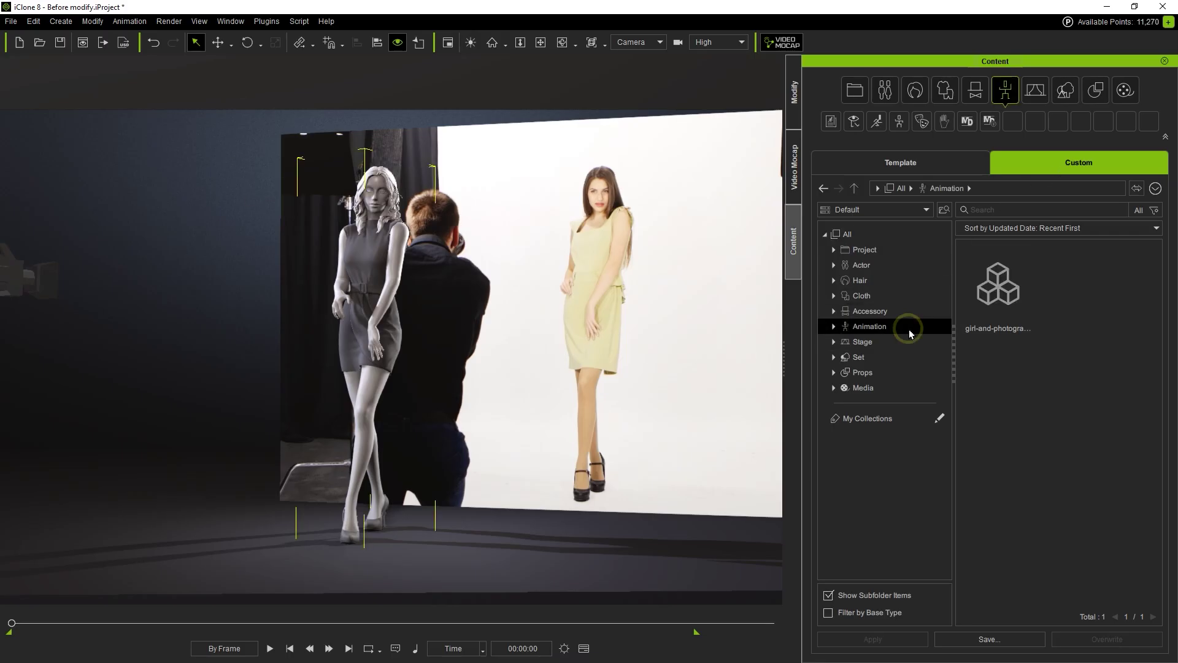
left_click(990, 640)
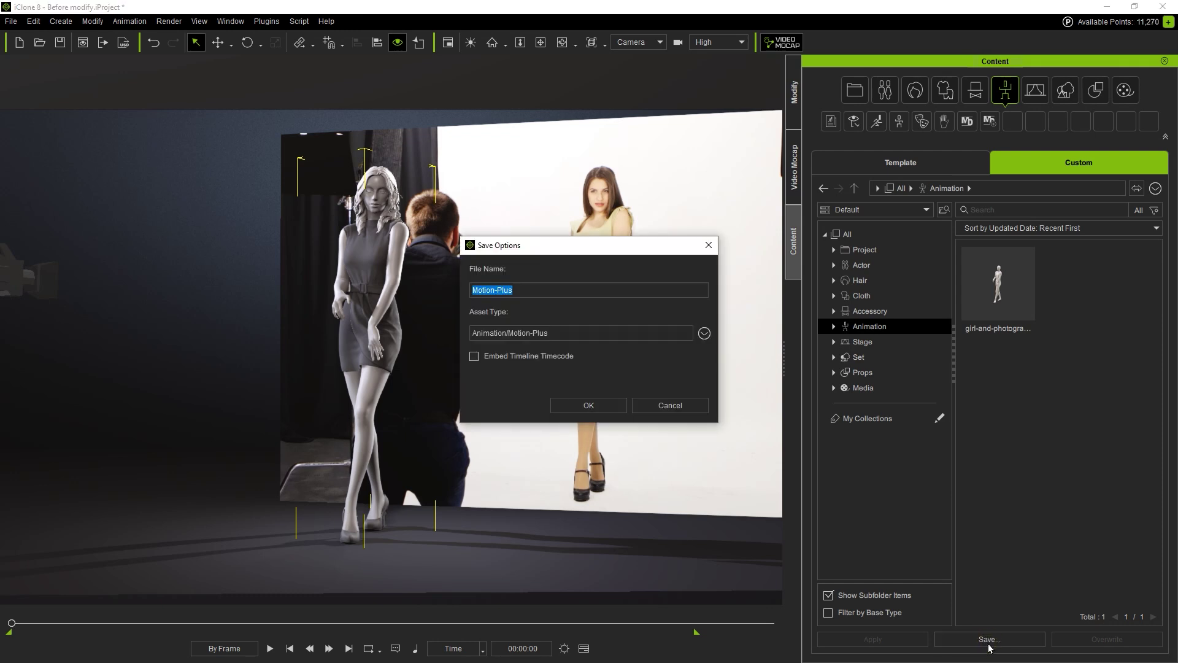
type("Model Transi")
left_click(704, 333)
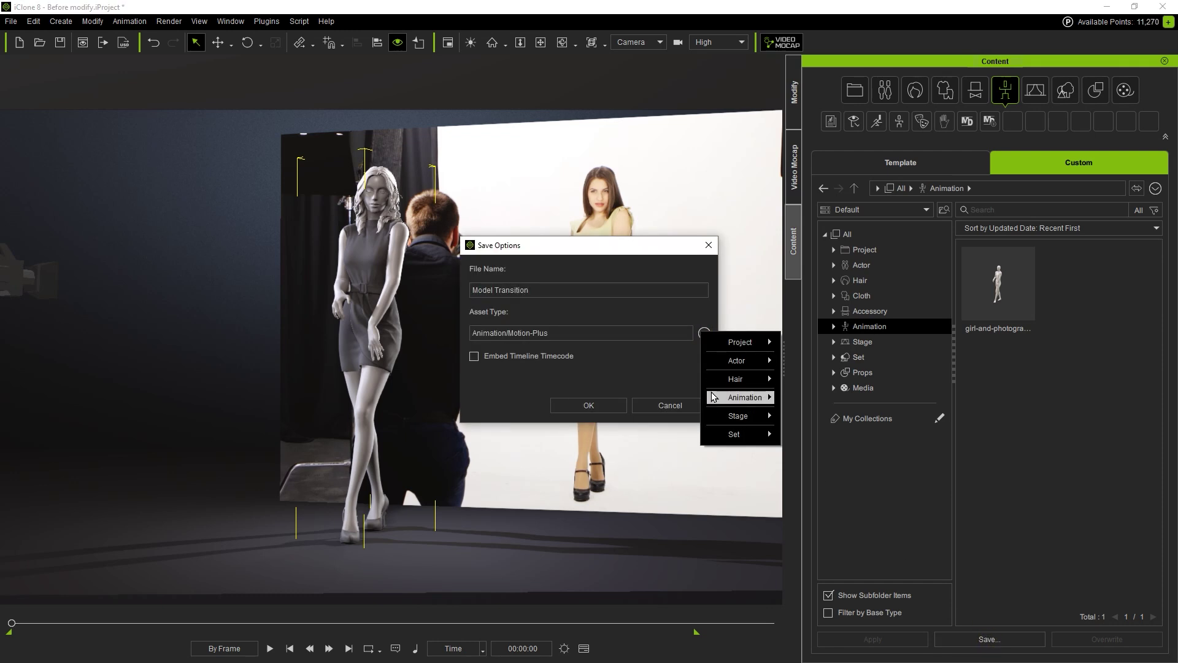
mouse_move(745, 398)
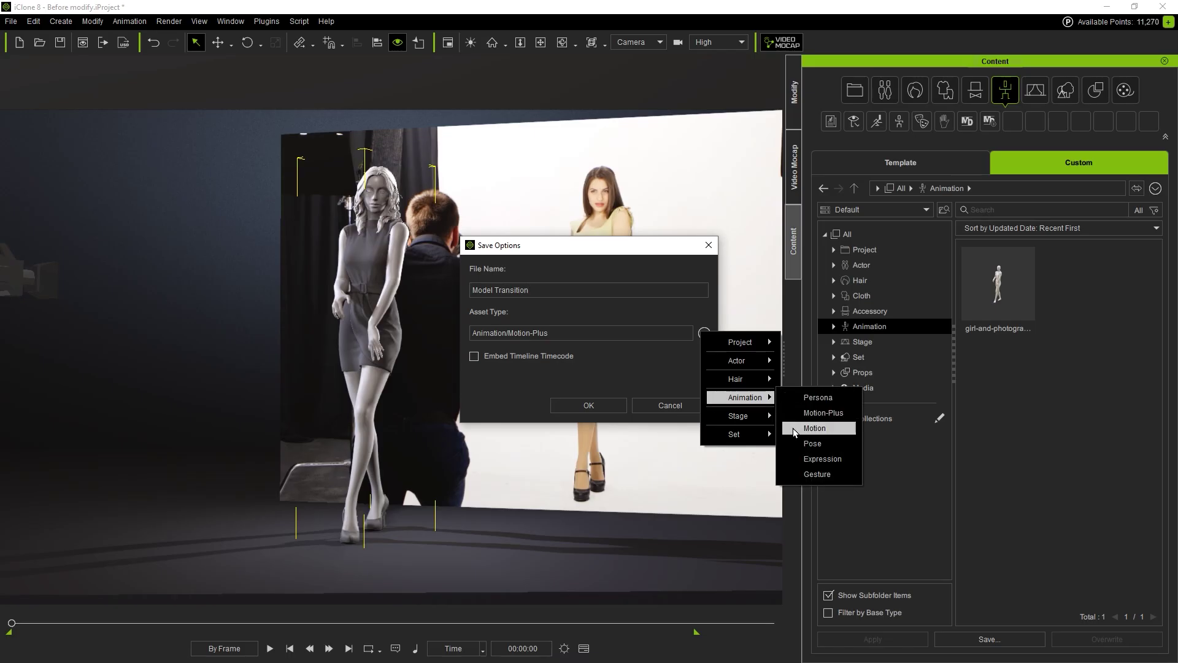
left_click(798, 428)
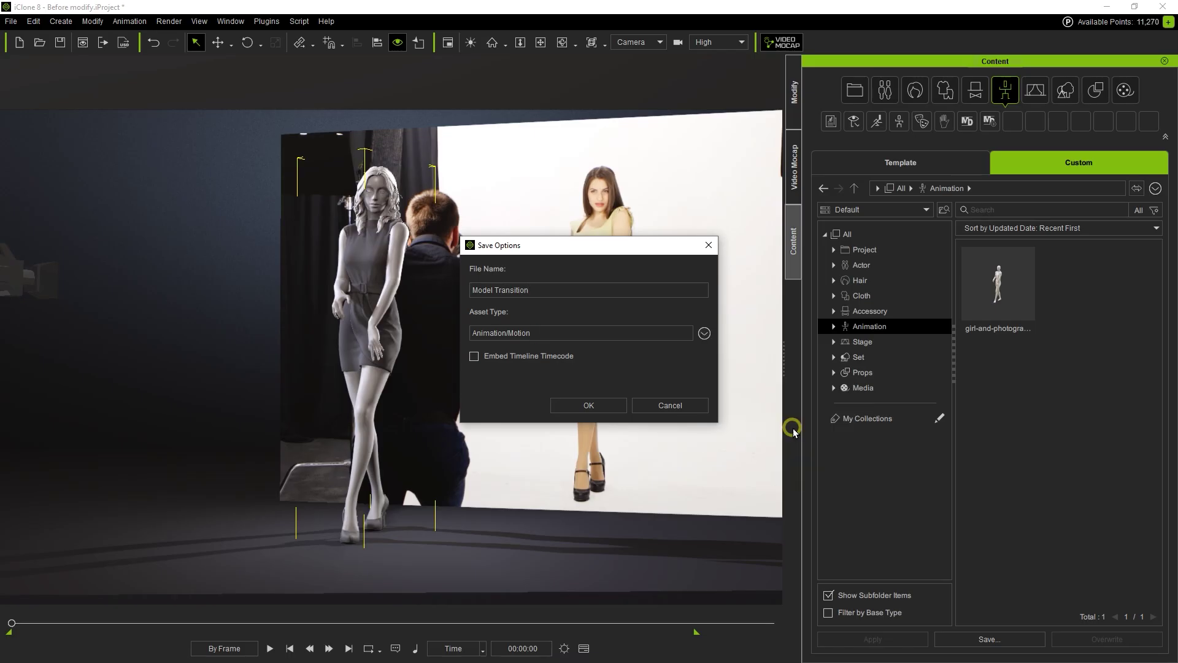
left_click(612, 412)
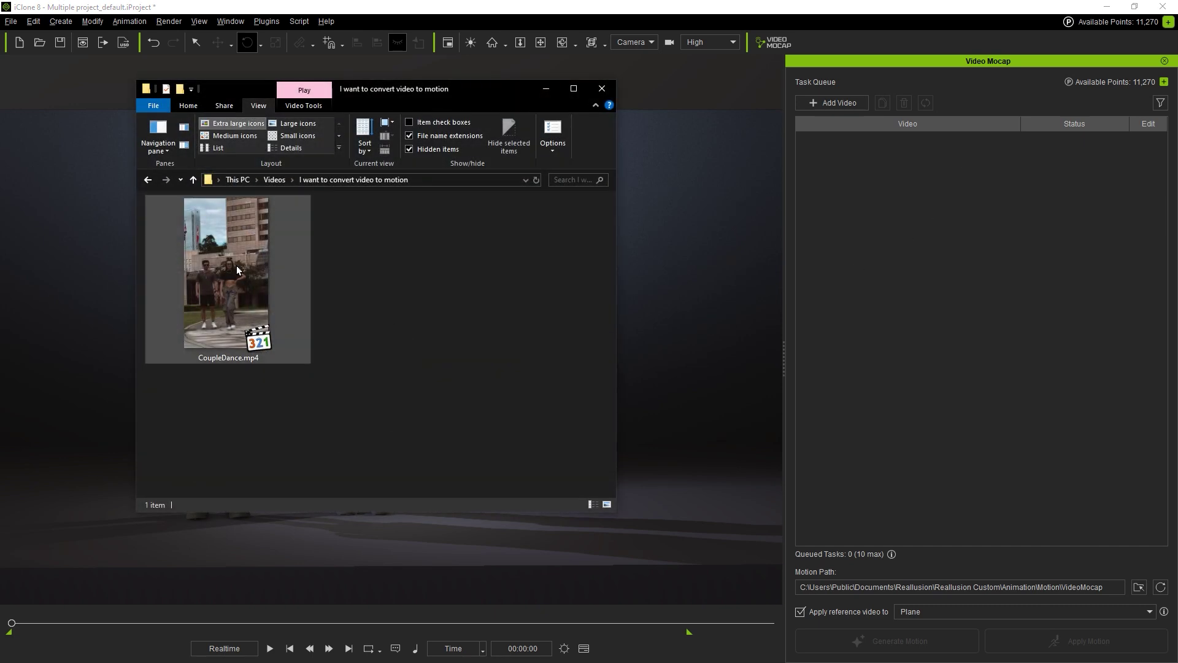
Queue CoupleDance.mp4 for Video Mocap, preview it, and trim its range to 00:00:00–00:07:06
left_click_drag(237, 265, 912, 265)
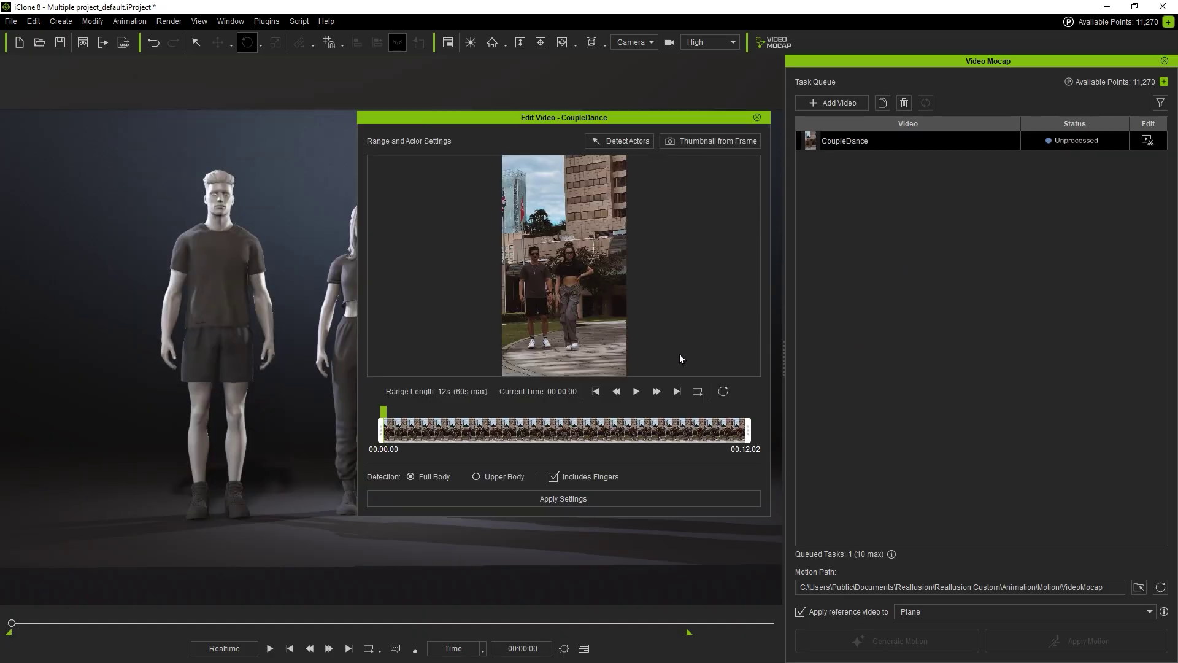
left_click(636, 392)
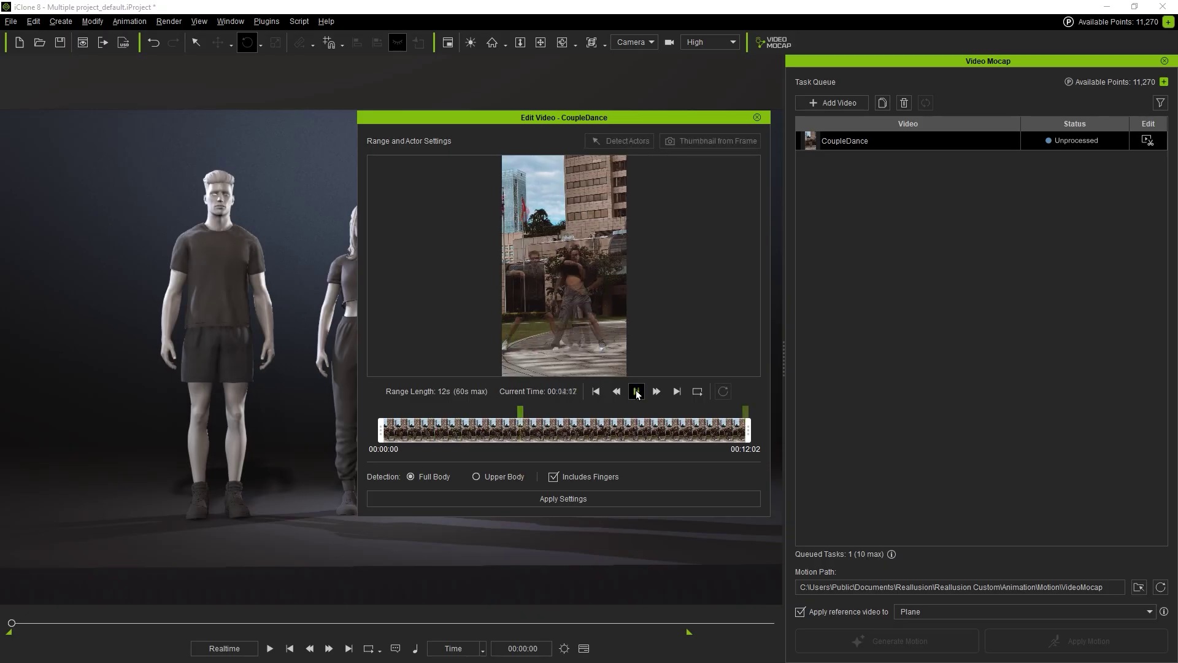
left_click(677, 392)
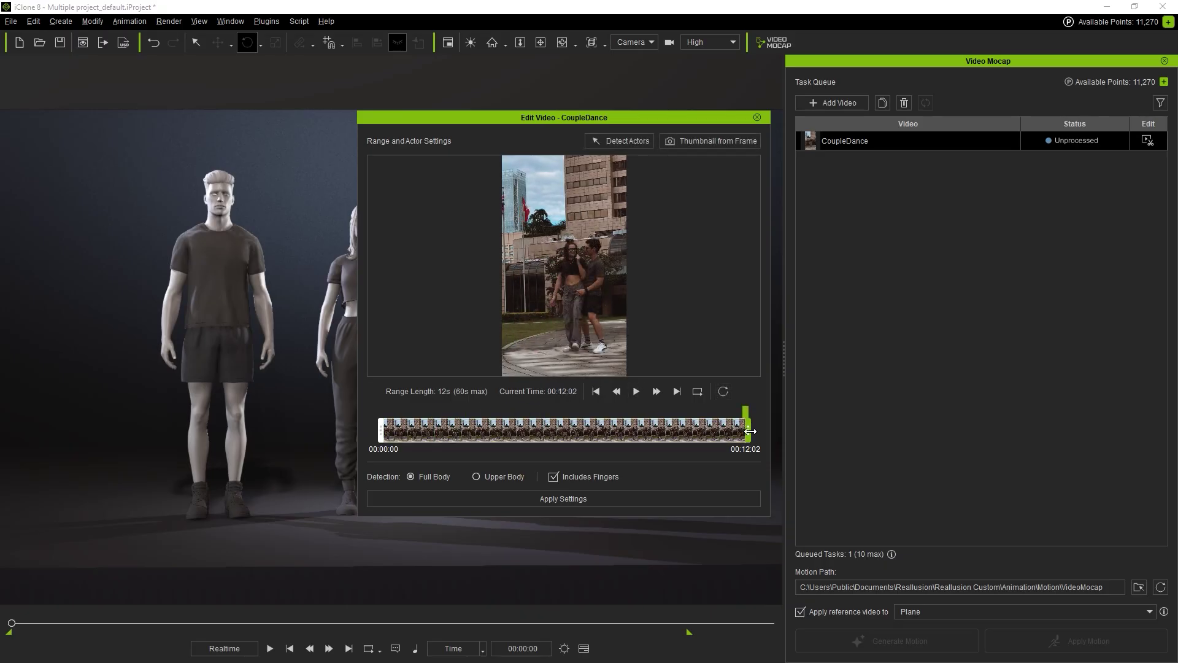
left_click_drag(750, 431, 604, 429)
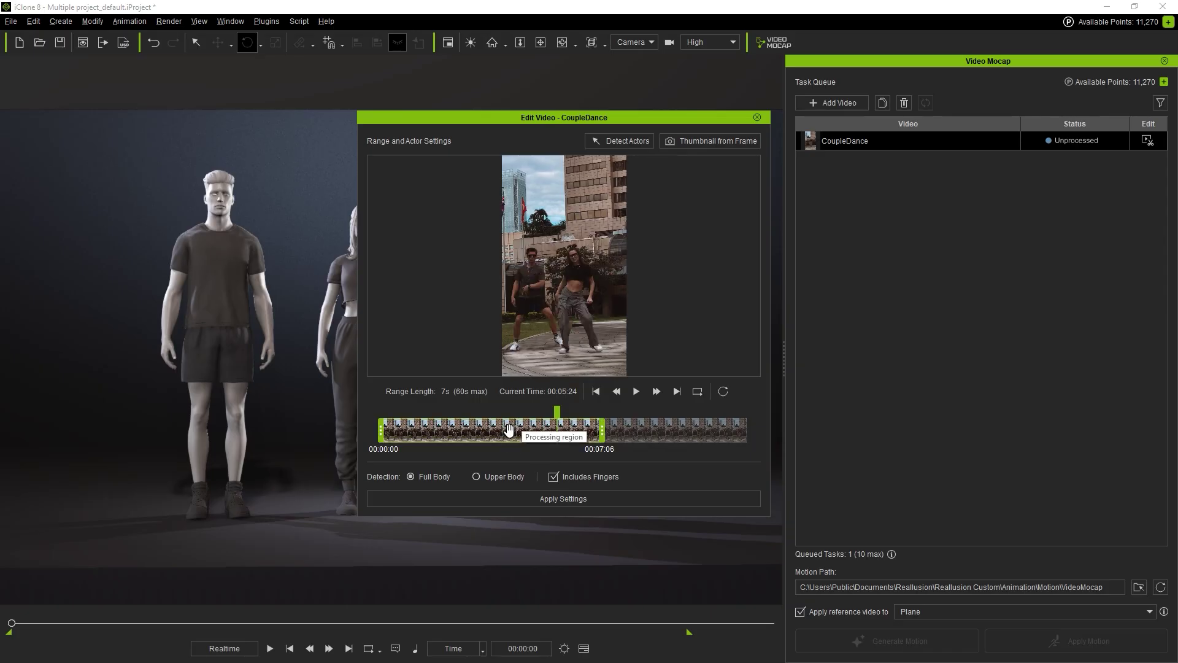
mouse_move(509, 430)
left_mouse_down()
mouse_move(556, 425)
mouse_move(501, 425)
left_mouse_up()
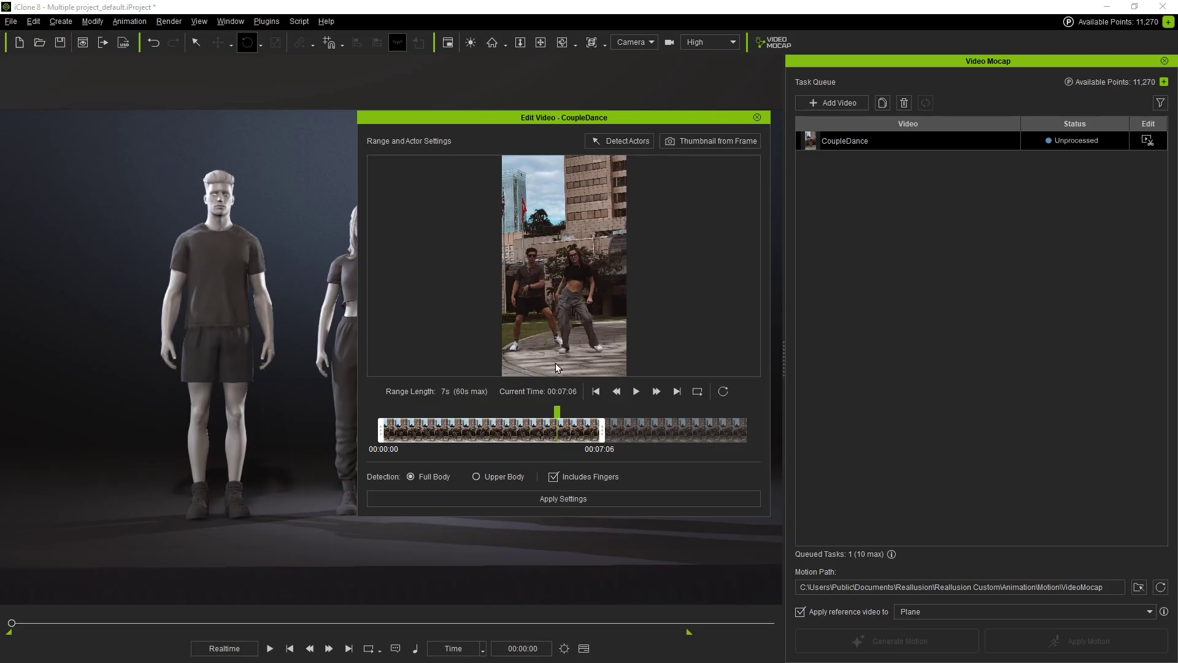
Detect both dancers in CoupleDance and keep only the right-hand woman marked for capture
left_click(640, 146)
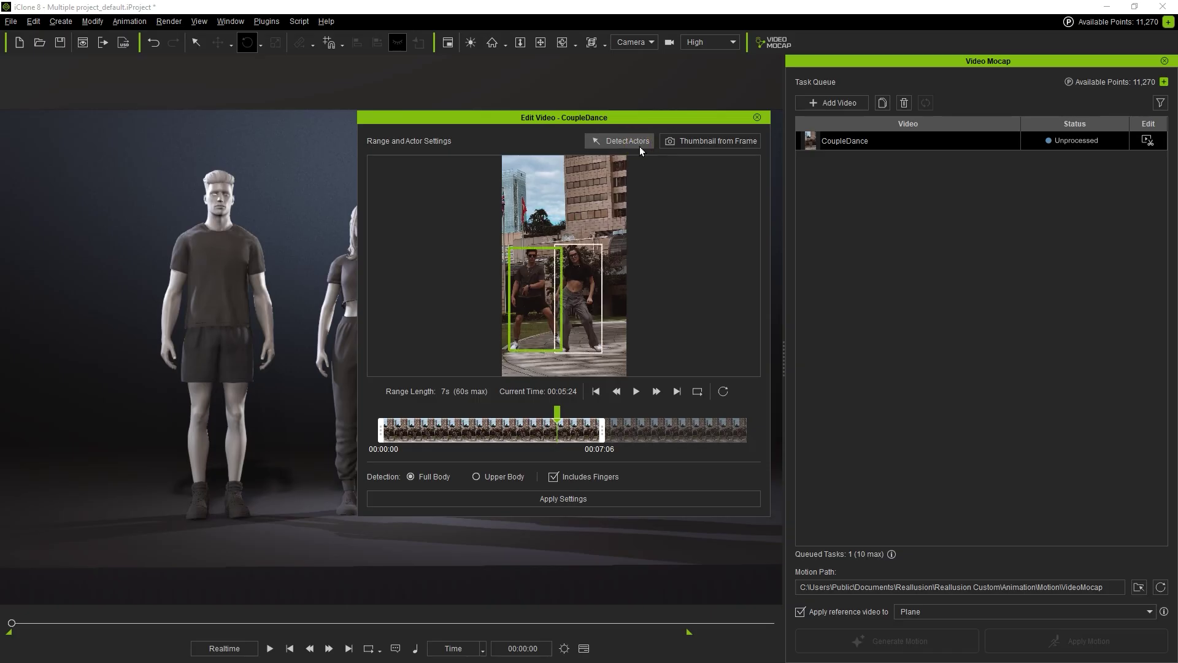
left_click(587, 307)
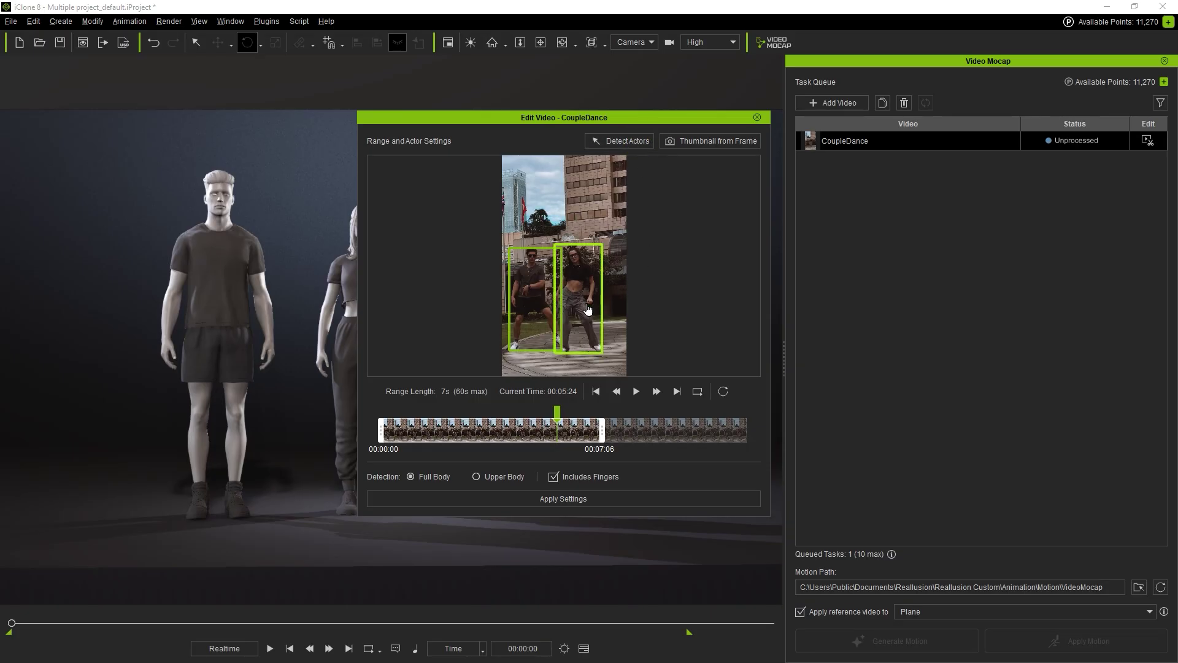
left_click(587, 308)
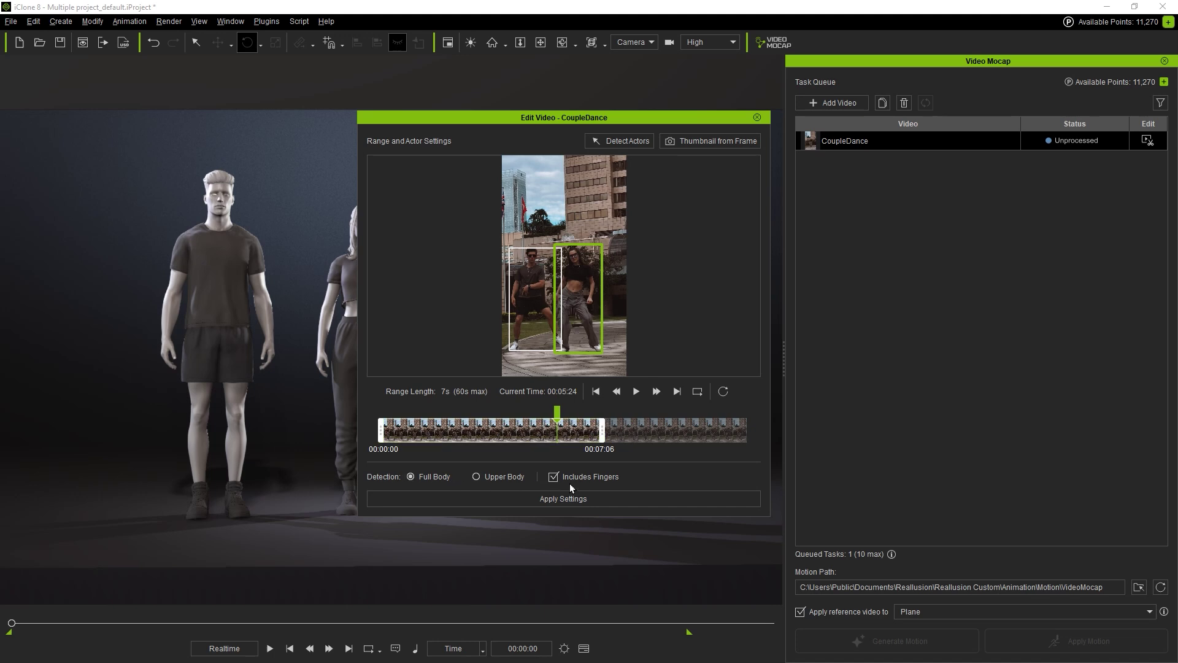
Apply the trimmed settings, rename the task CoupleDance_girl, and duplicate it as CoupleDance_girl_1
left_click(604, 498)
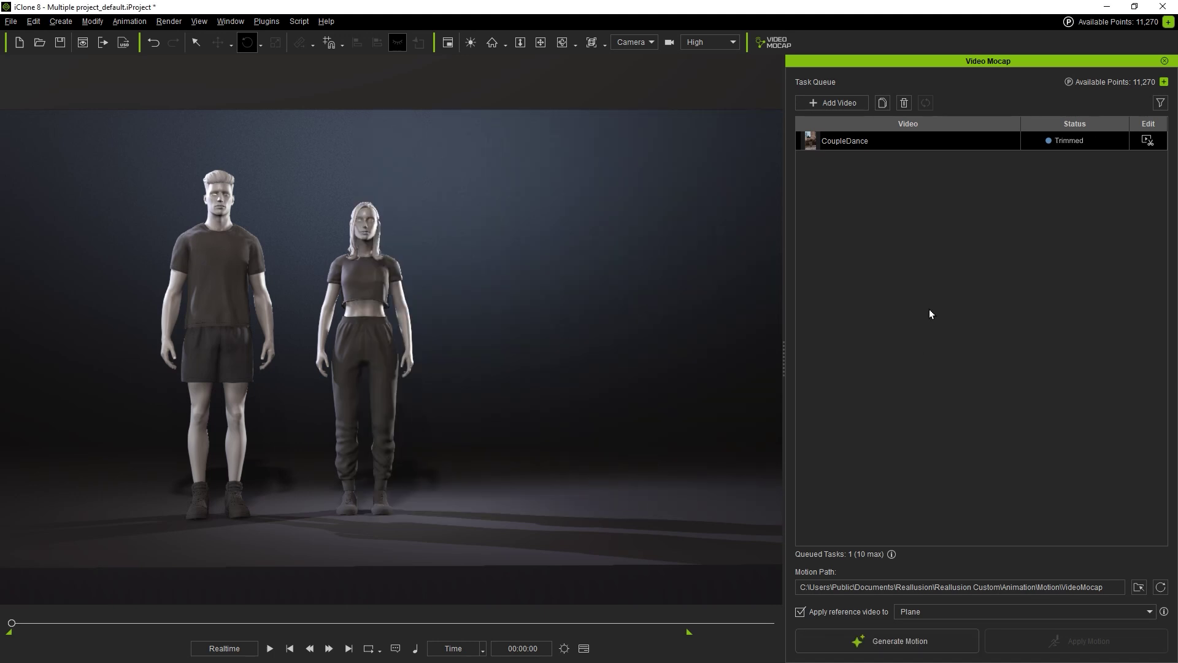
right_click(897, 145)
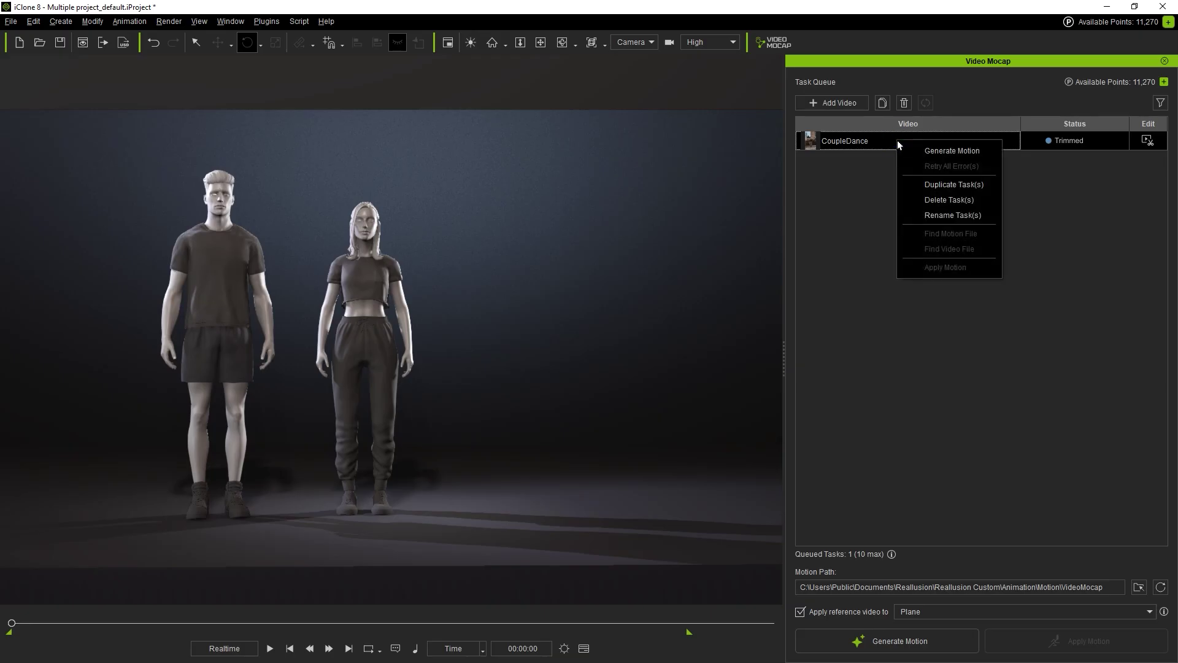
left_click(912, 215)
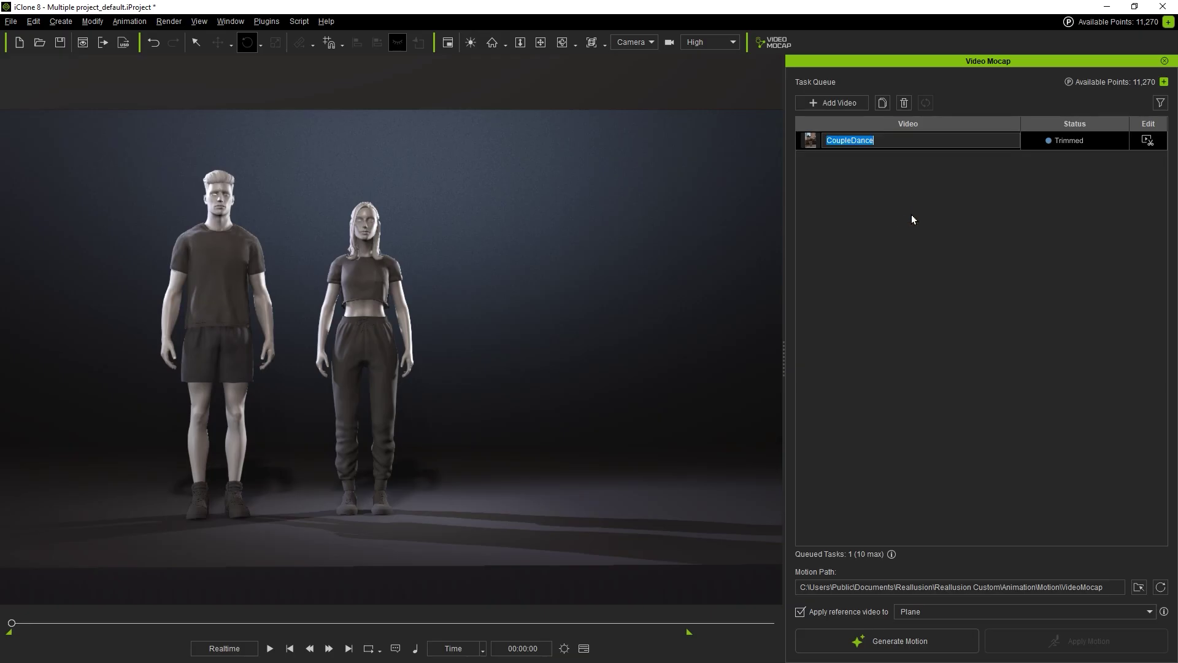
key("End")
type("_girl")
key("Return")
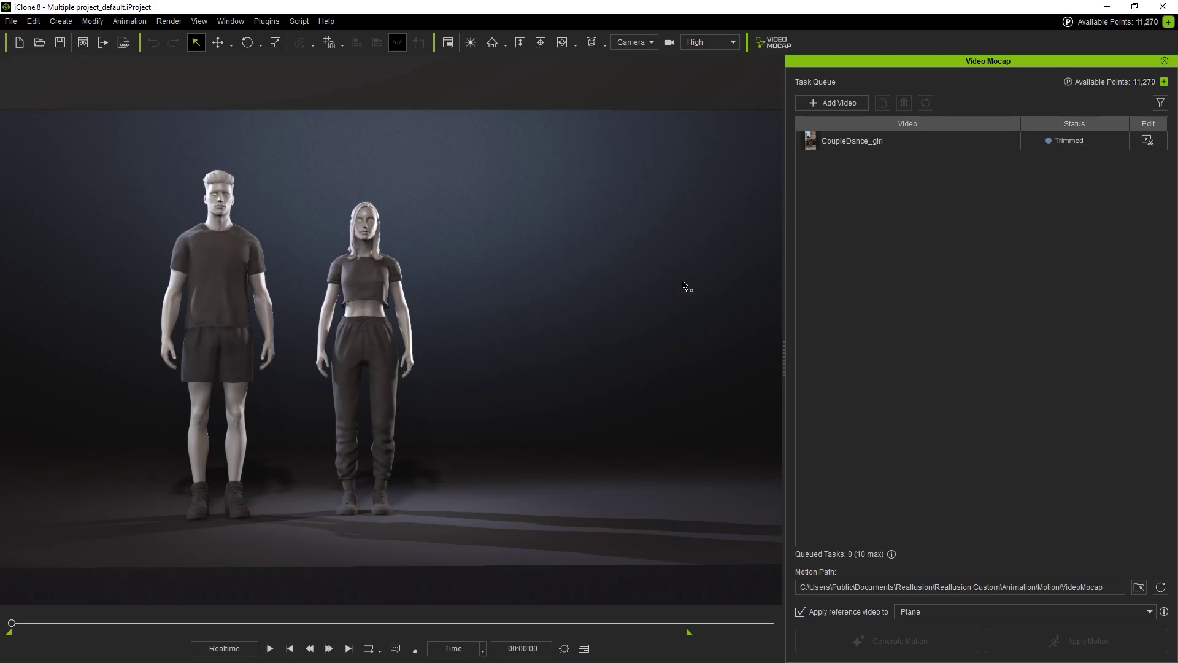
left_click(922, 141)
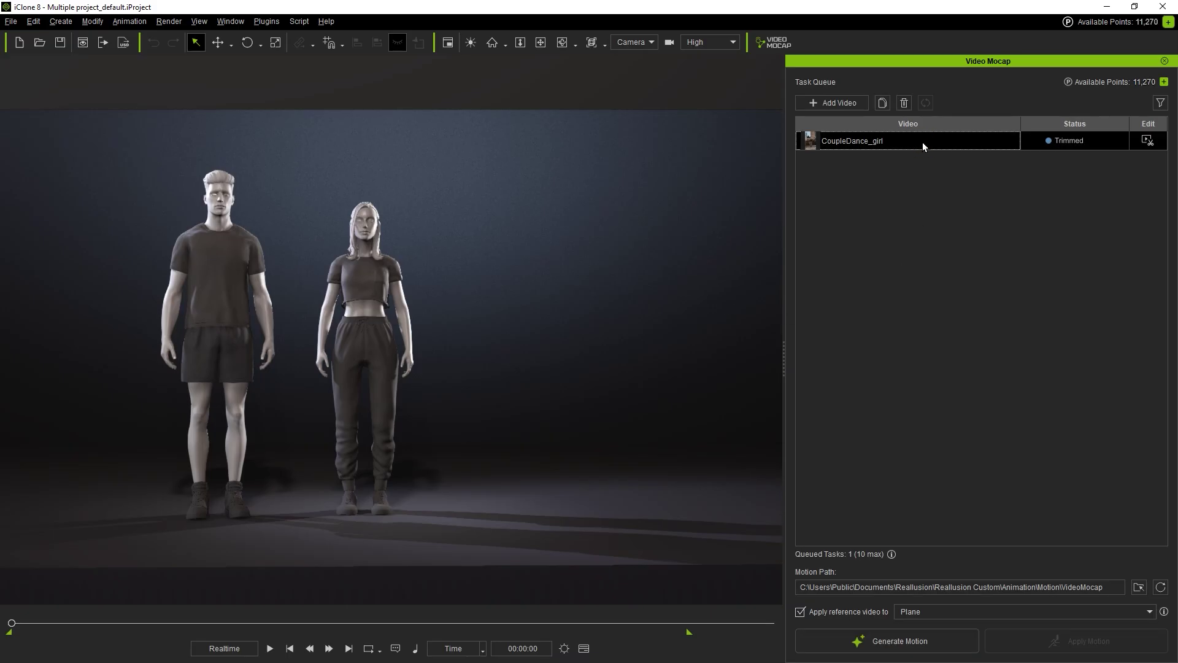
left_click(886, 106)
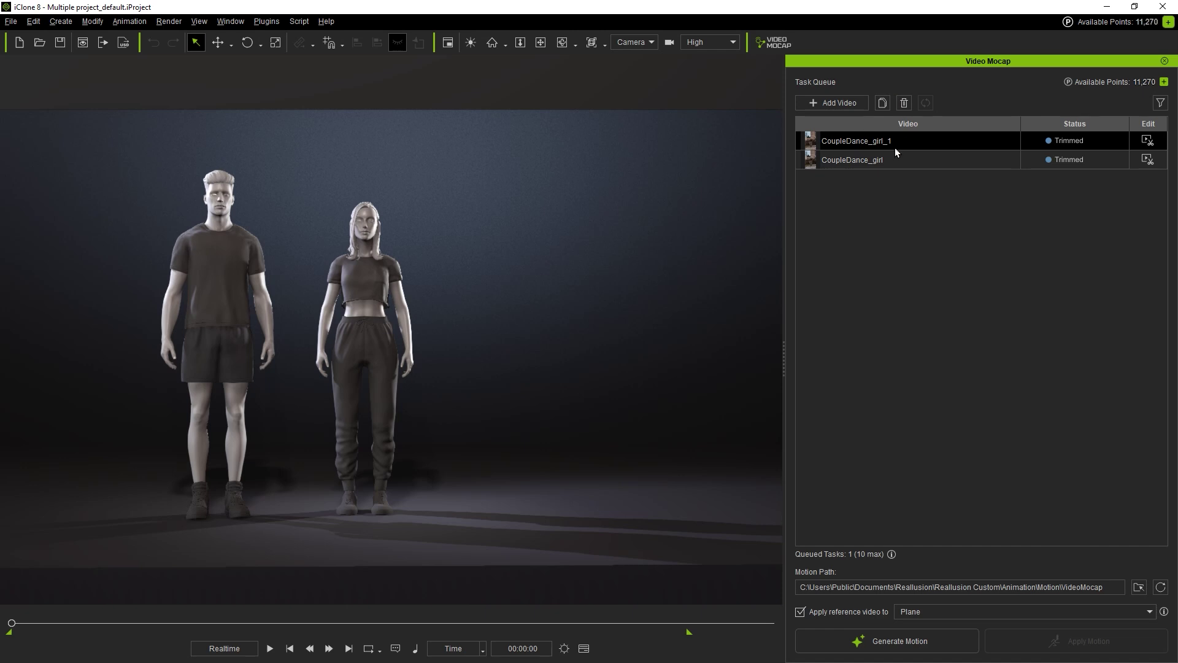
Switch CoupleDance_girl_1 to capture the left-hand man, re-detect the actors, and apply the settings
left_click(1147, 140)
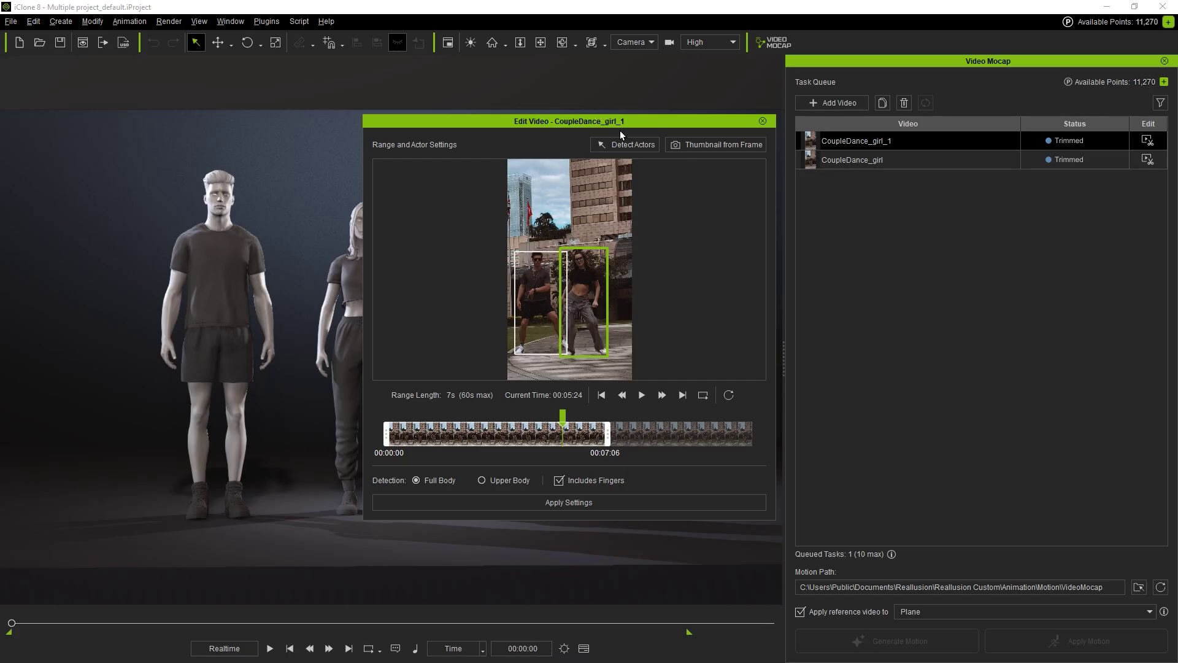
left_click(530, 319)
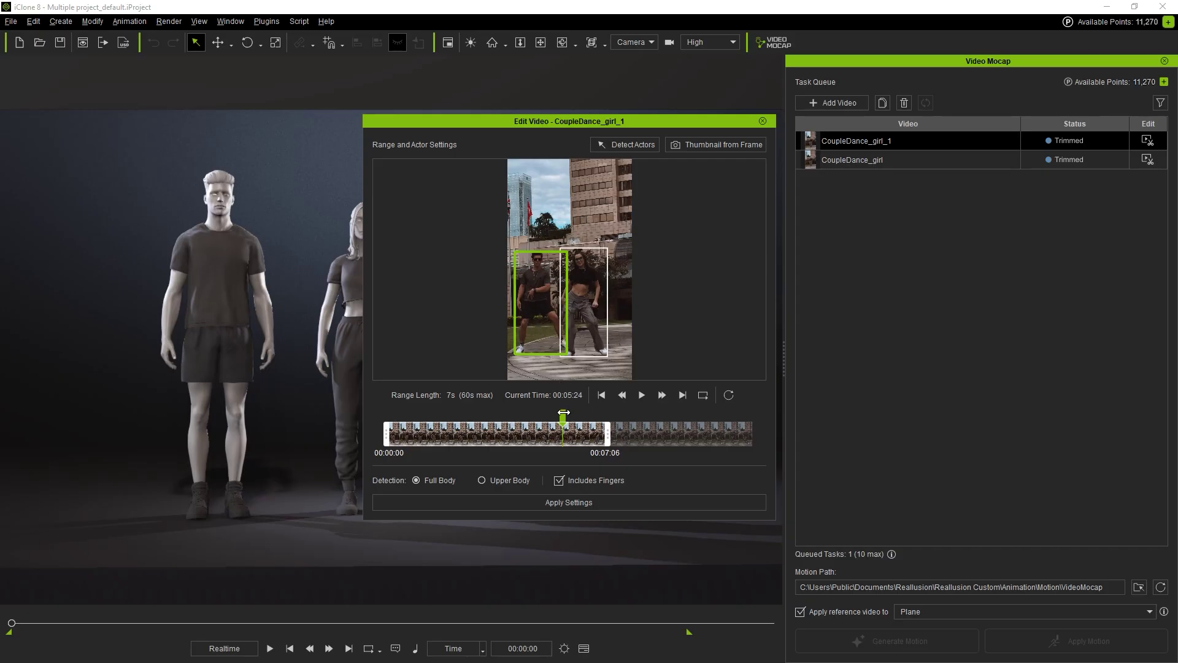
left_click_drag(563, 413, 452, 410)
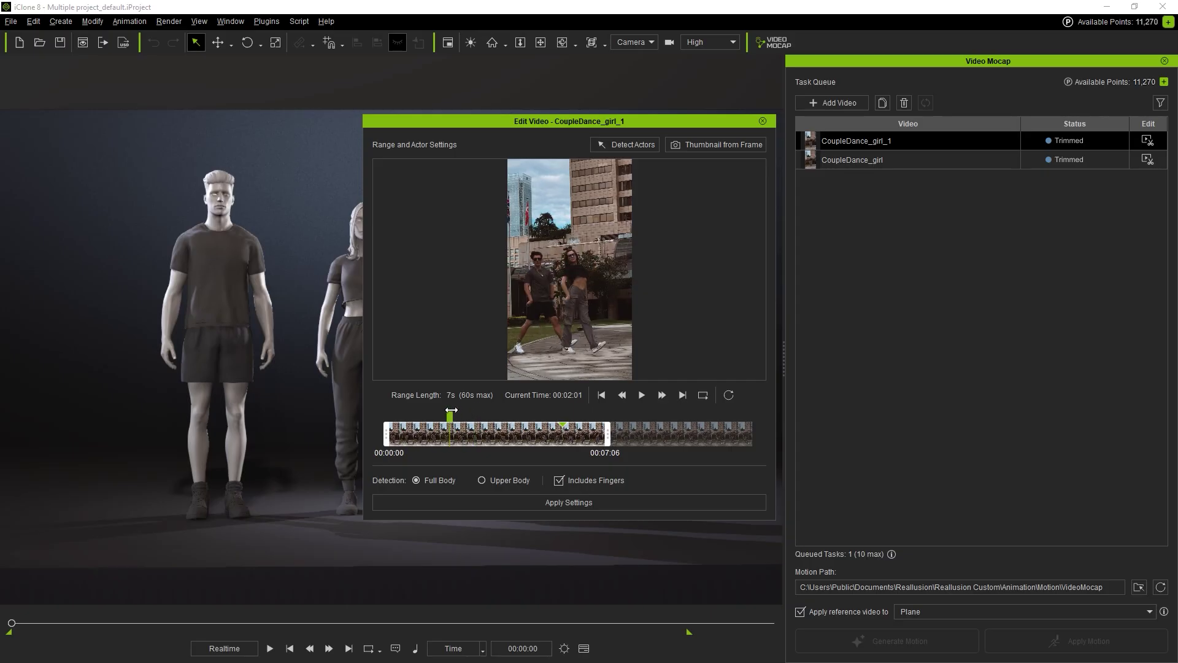
left_click(642, 148)
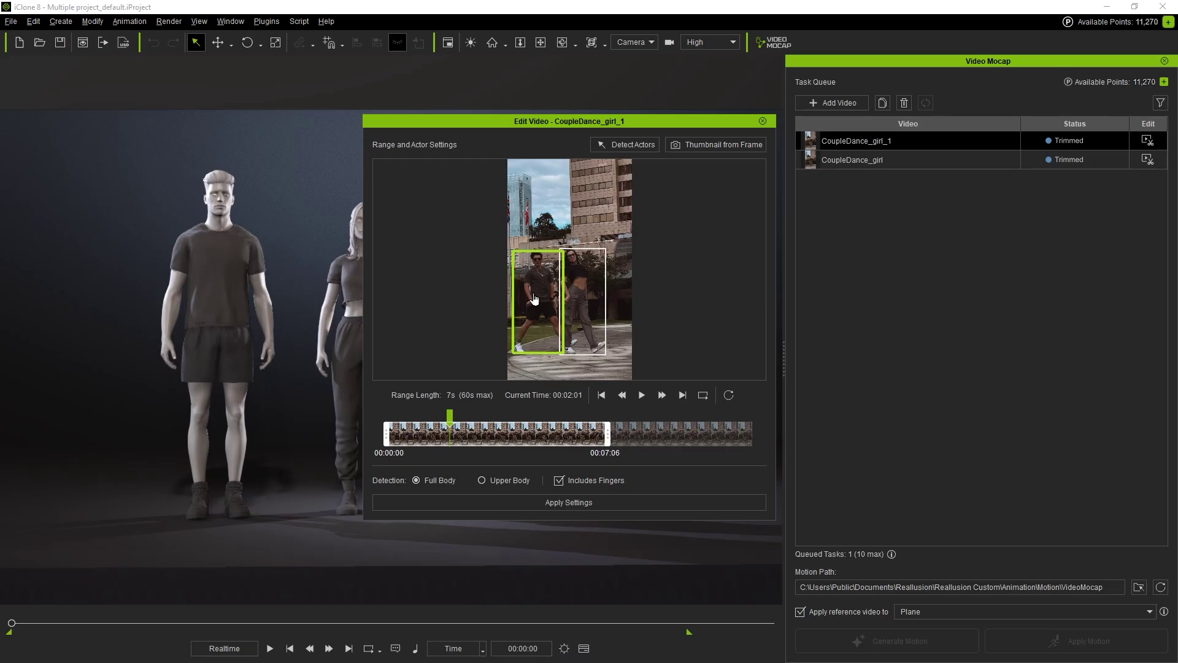
left_click(628, 503)
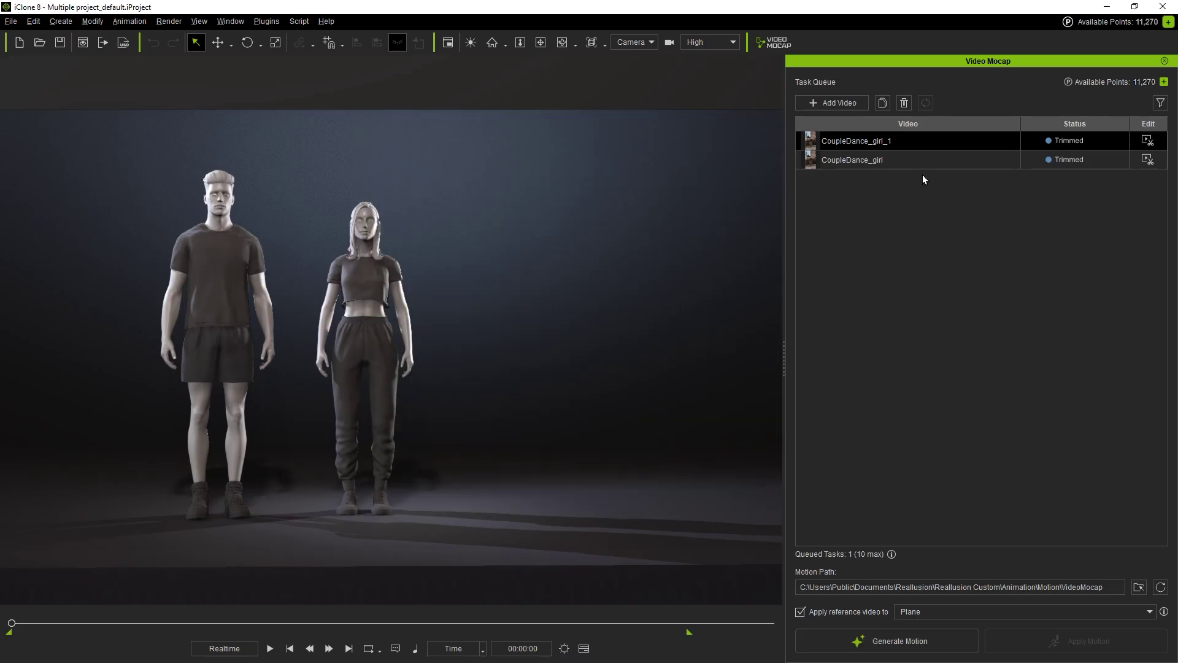
Rename the CoupleDance_girl_1 task to CoupleDance_boy
right_click(919, 137)
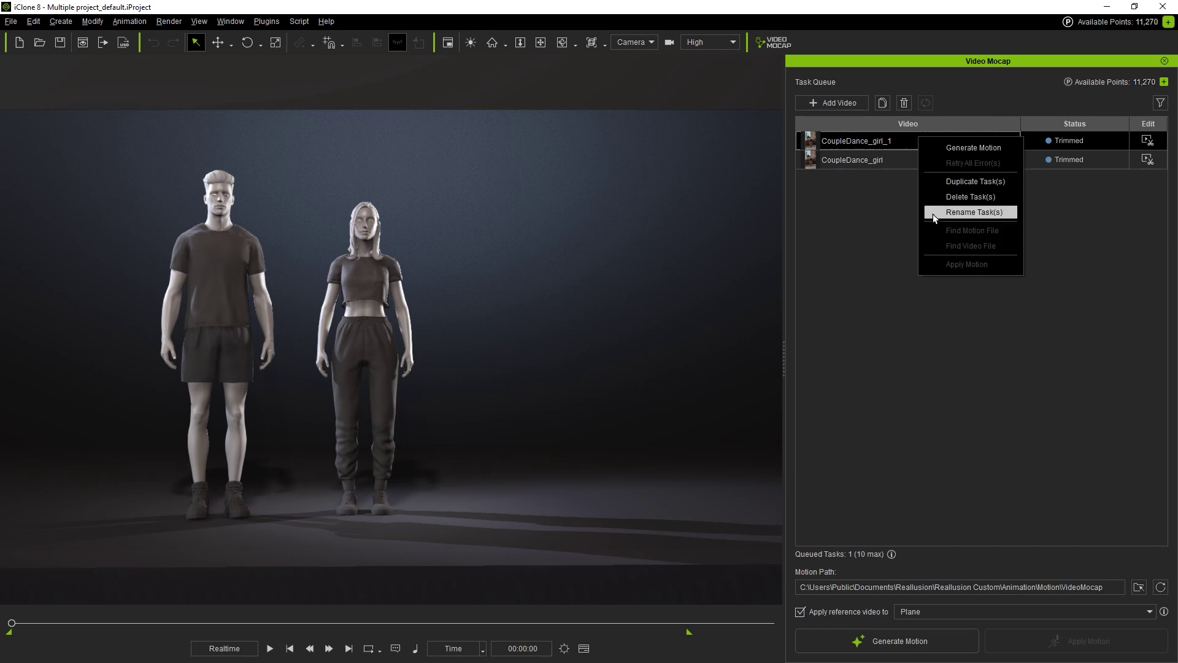
left_click(973, 212)
key("End")
key("BackSpace")
key("BackSpace")
key("BackSpace")
key("BackSpace")
key("BackSpace")
key("BackSpace")
type("boy")
key("Return")
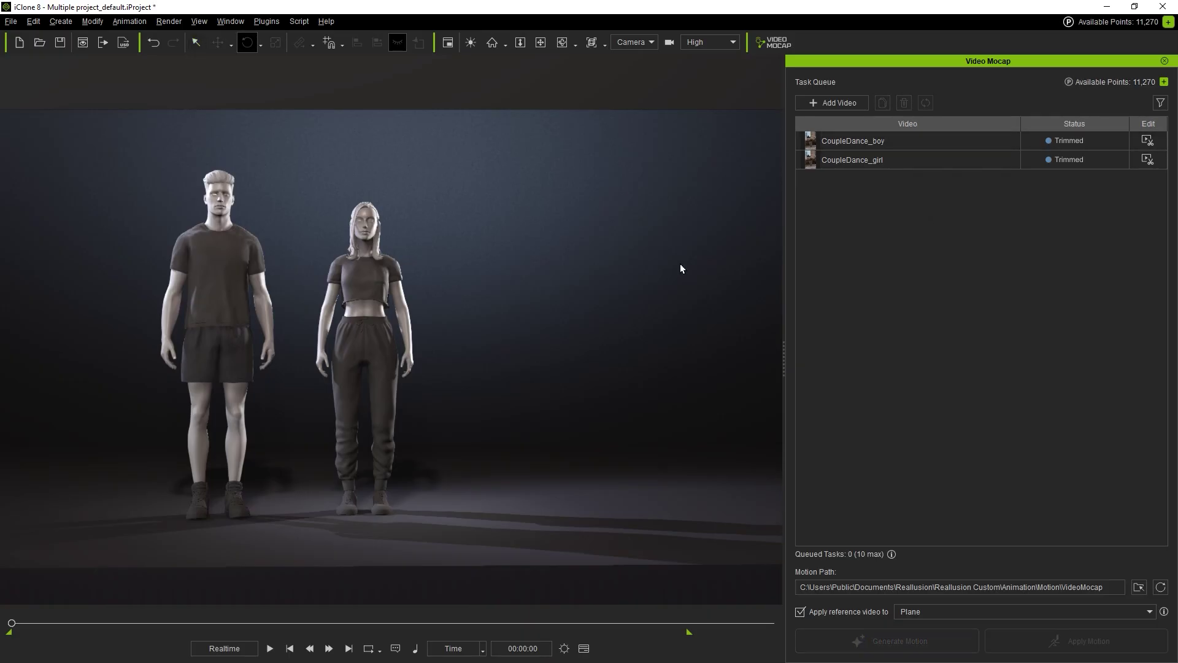
Generate motion for both CoupleDance_boy and CoupleDance_girl, paying the 500-point DA charge
left_click(934, 141)
left_click(934, 160)
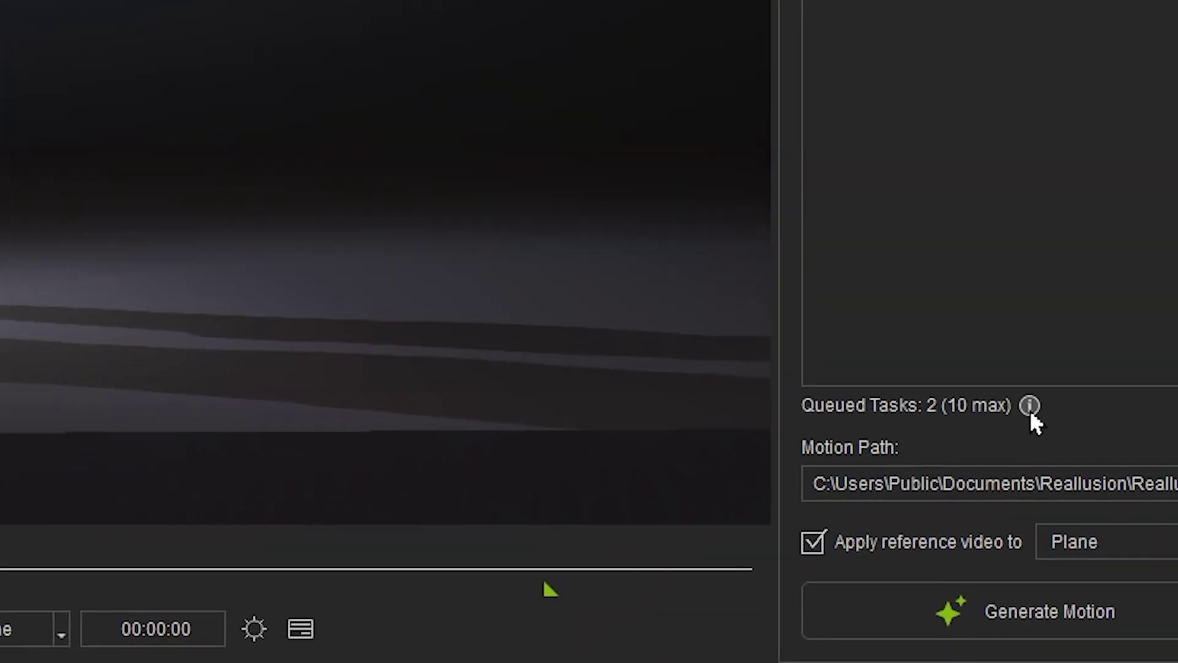
mouse_move(892, 556)
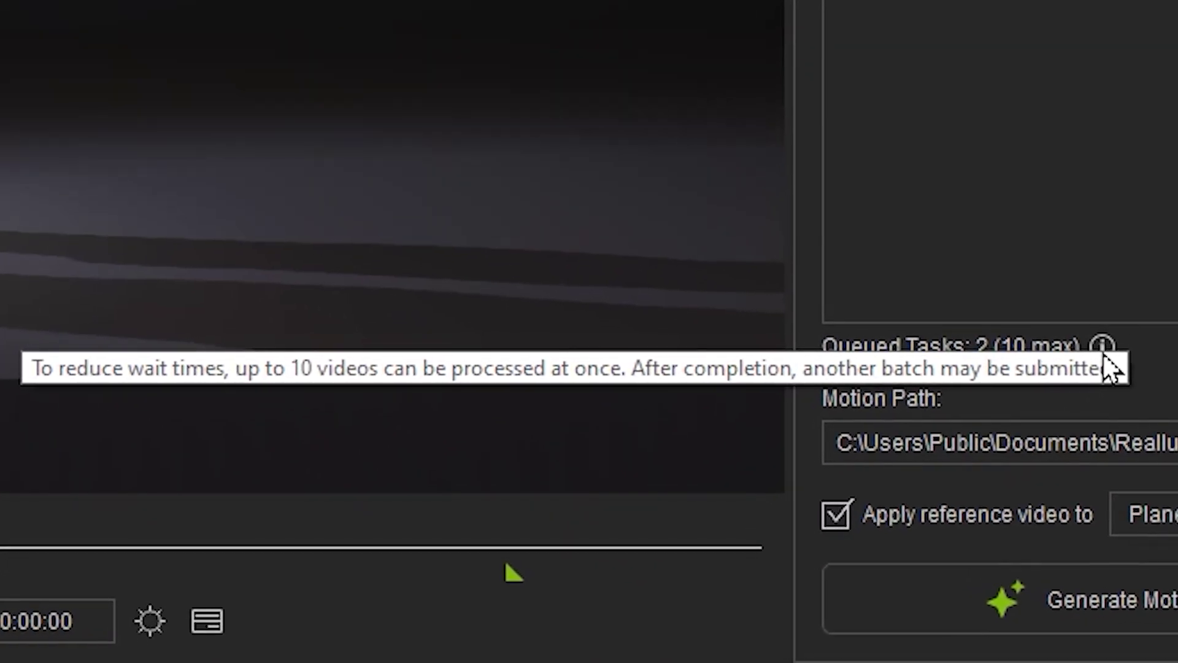
left_click(1090, 598)
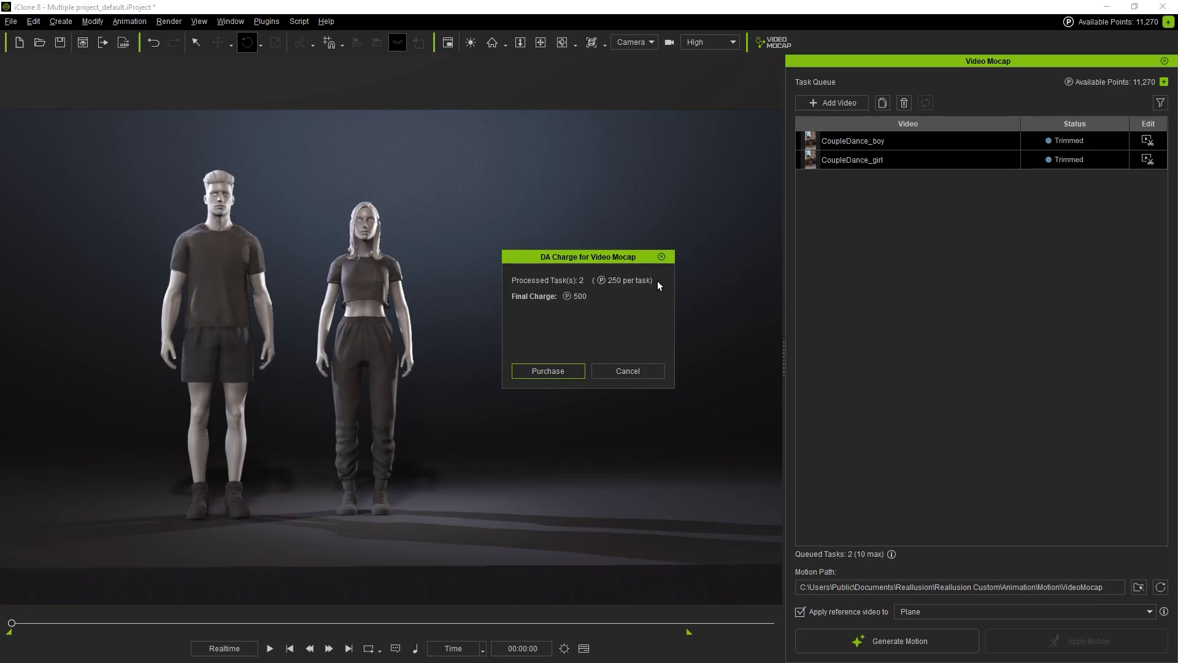
left_click(576, 371)
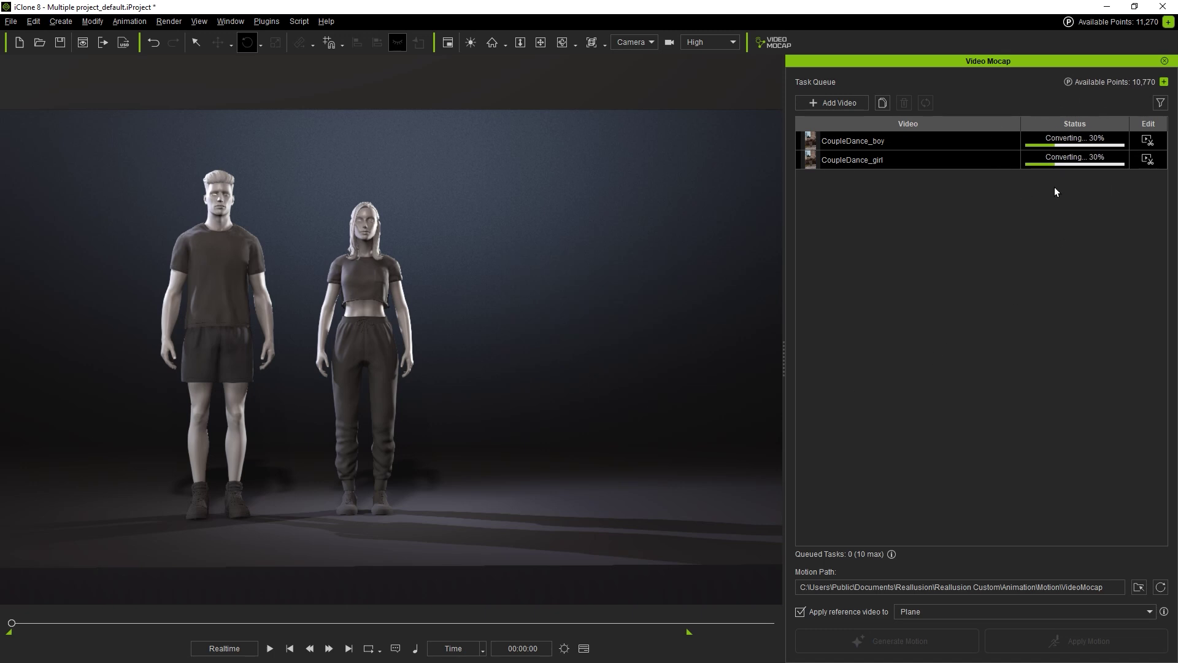
Turn the girl slightly and move the boy right and further back
left_click(360, 351)
mouse_move(408, 532)
left_mouse_down()
mouse_move(417, 536)
mouse_move(407, 532)
left_mouse_up()
left_click(236, 369)
key("w")
left_click_drag(232, 500, 246, 488)
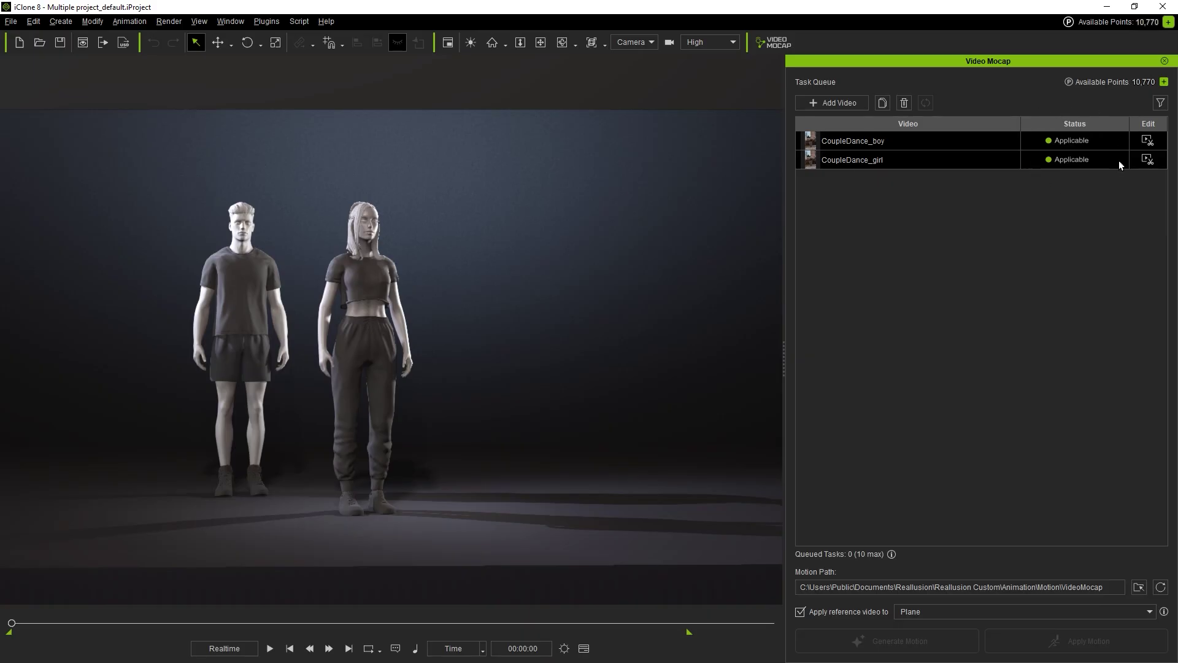
Apply CoupleDance_girl's motion to the girl with the reference video shown on a Billboard
left_click(1062, 190)
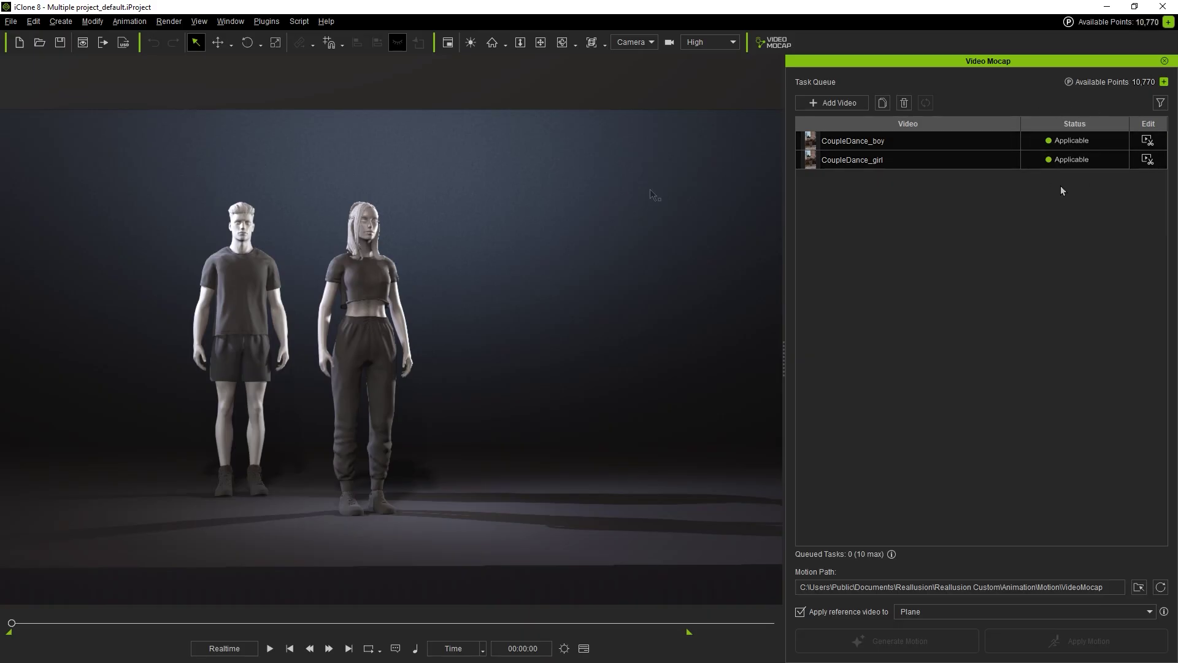
left_click(368, 324)
left_click(981, 157)
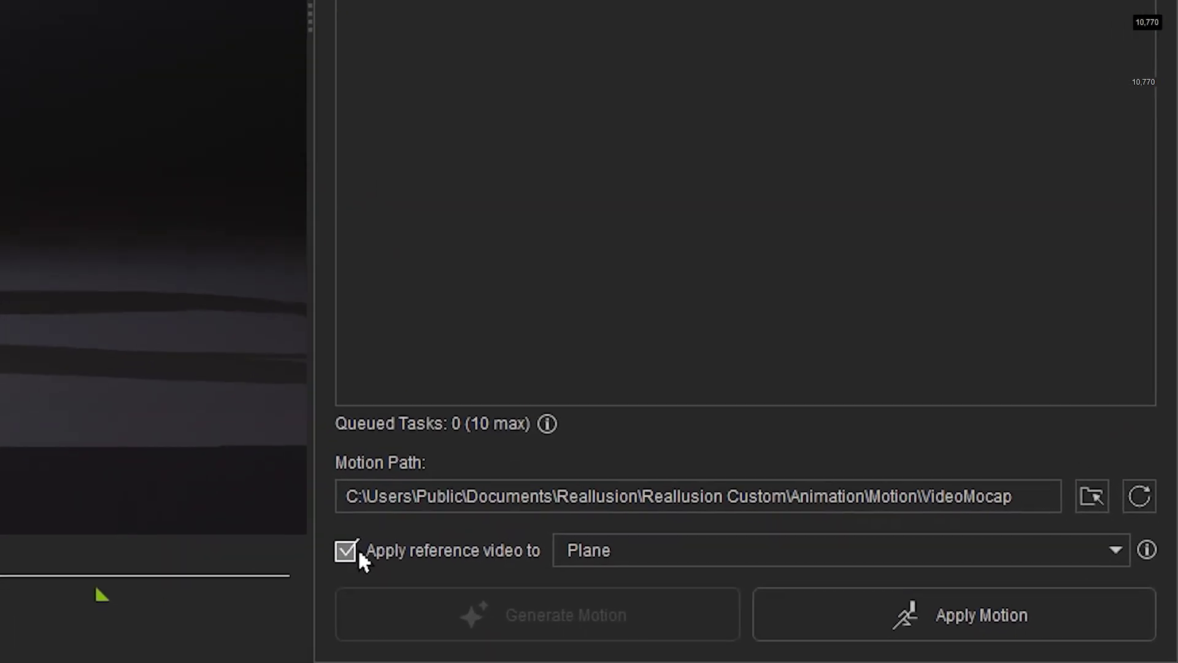
left_click(915, 547)
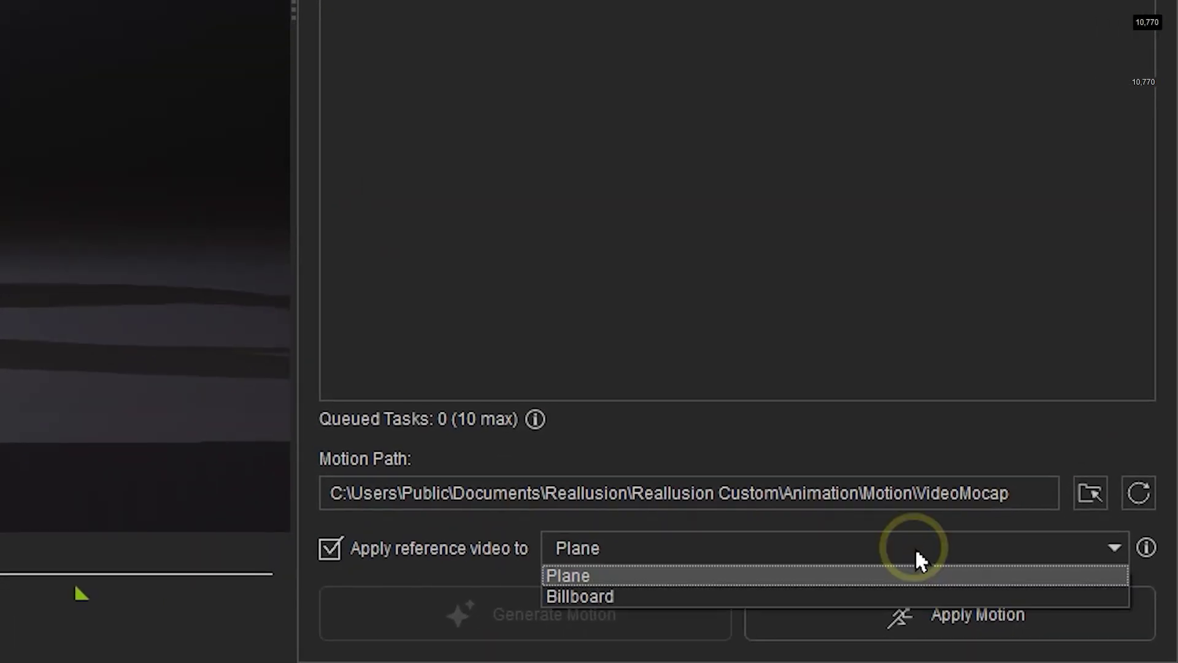
left_click(916, 595)
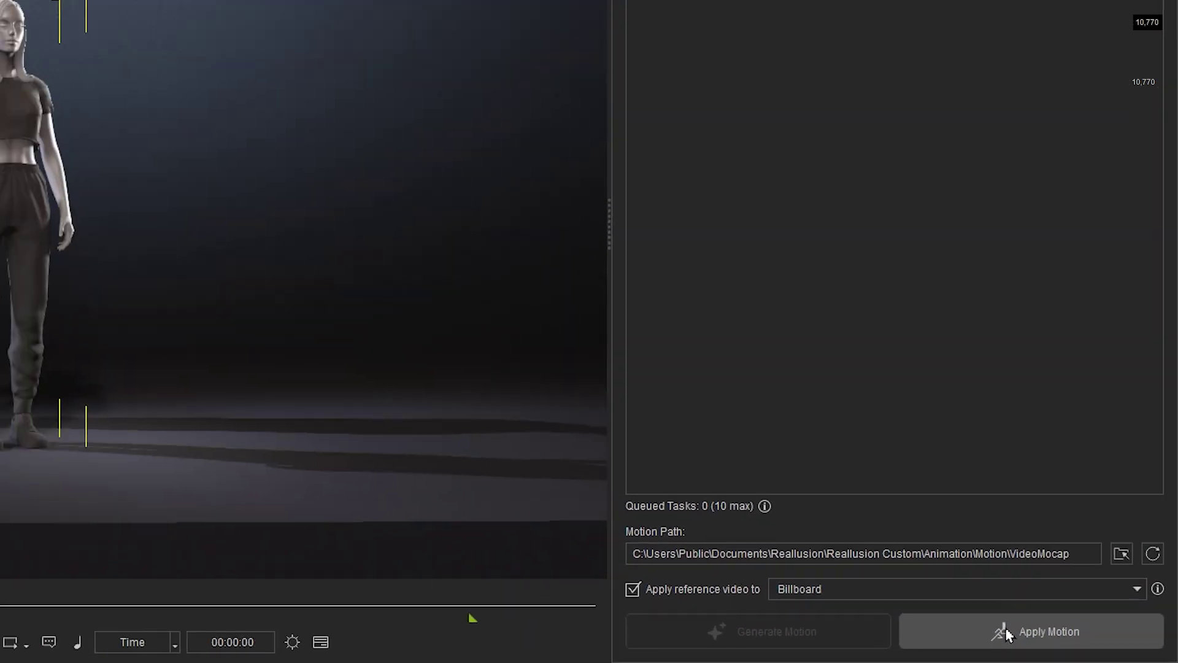
left_click(1006, 634)
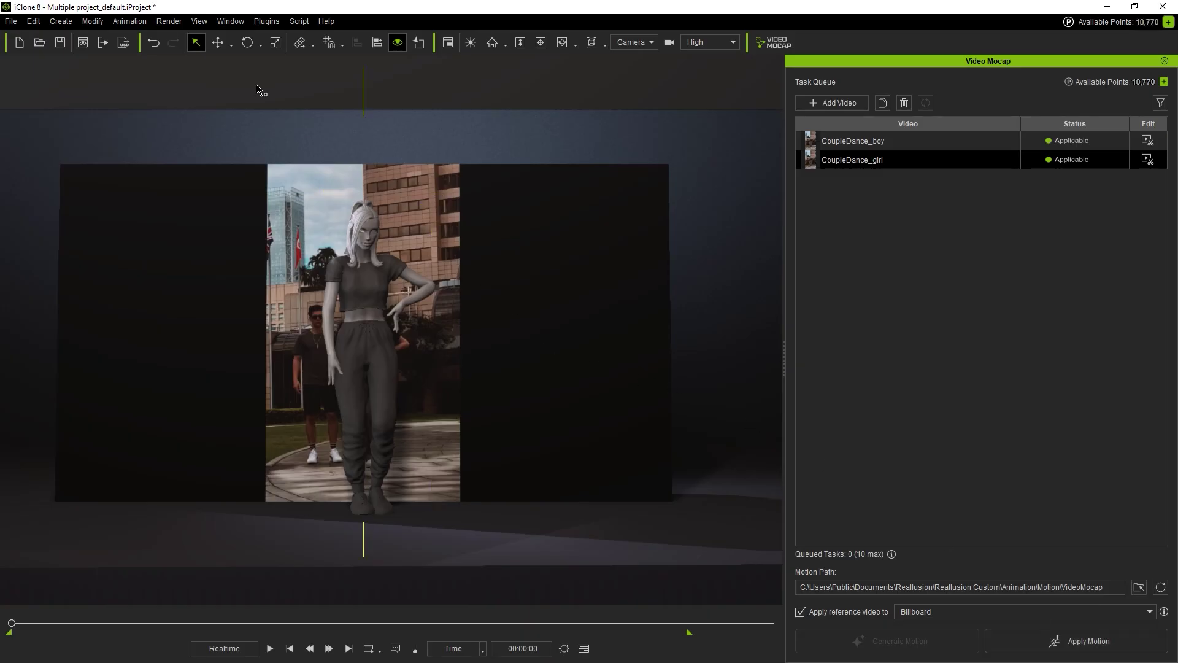
Move the reference-video billboard to the right of the characters and scale it up
left_click(213, 48)
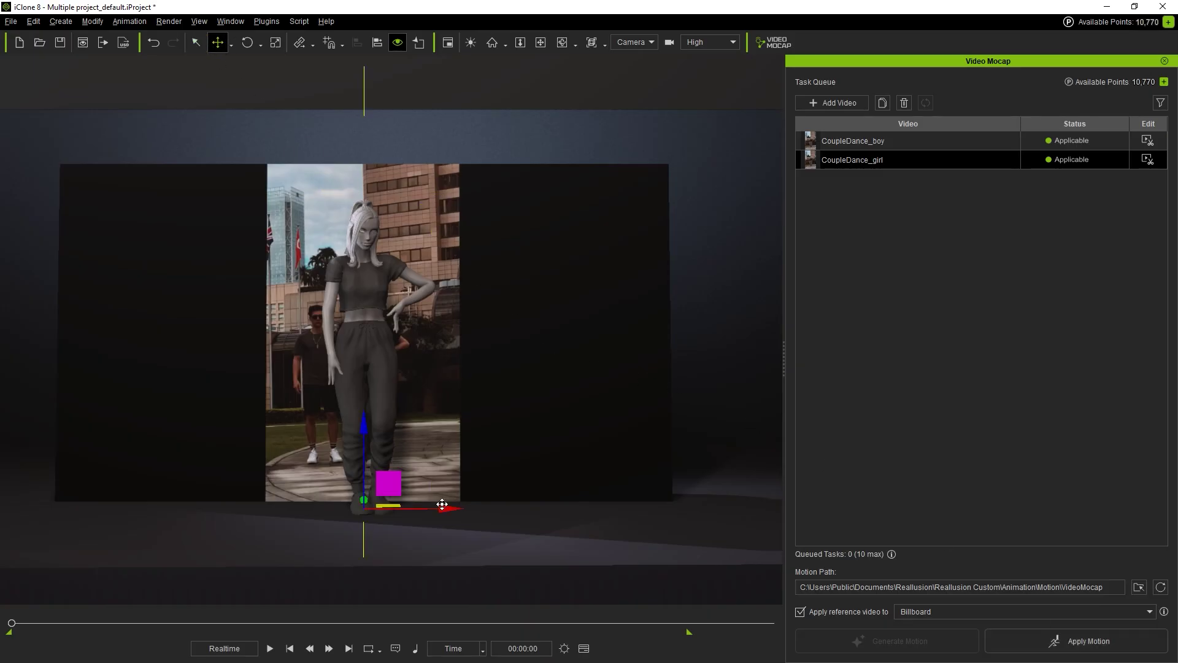
left_click_drag(447, 508, 705, 452)
key("r")
left_click(195, 43)
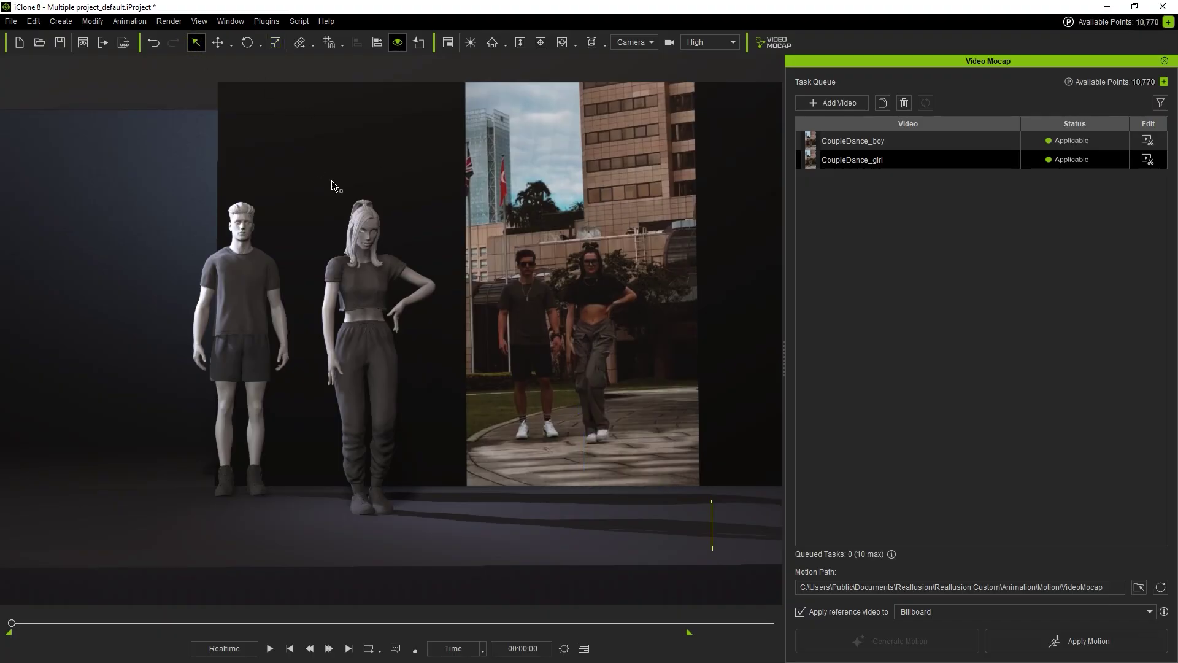
Orbit the camera around the scene and select the boy character
left_click(378, 347)
right_click_drag(379, 347, 459, 356)
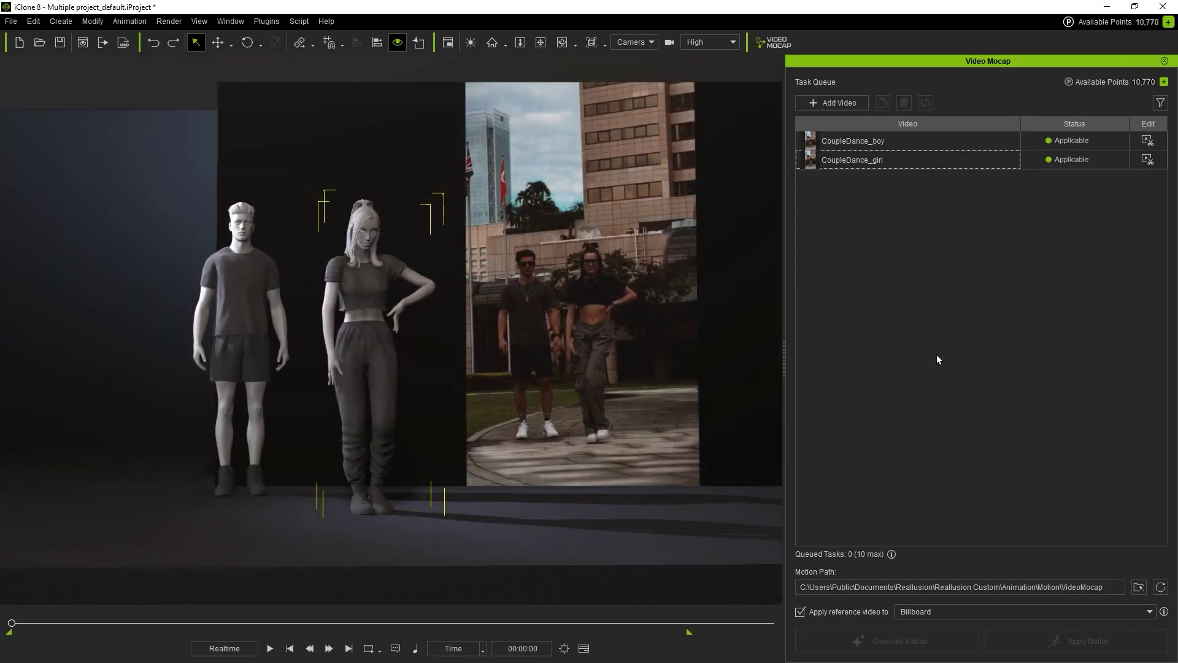
left_click(239, 328)
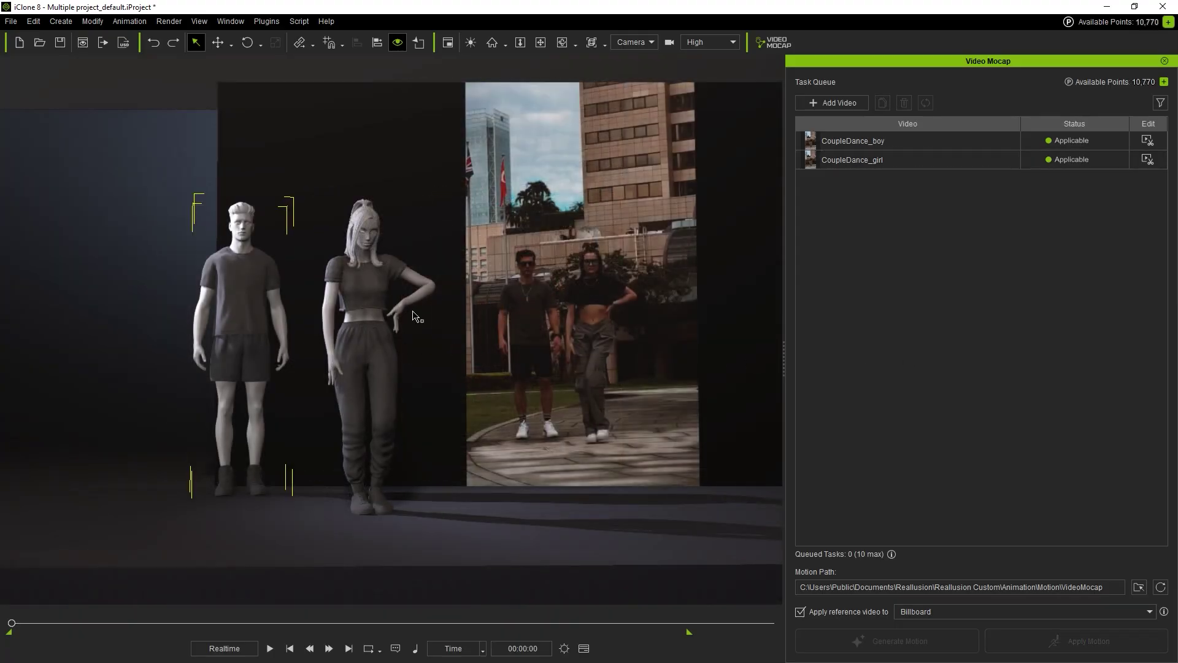
Apply CoupleDance_boy's motion to the boy and play back the synchronized couple dance
right_click(949, 145)
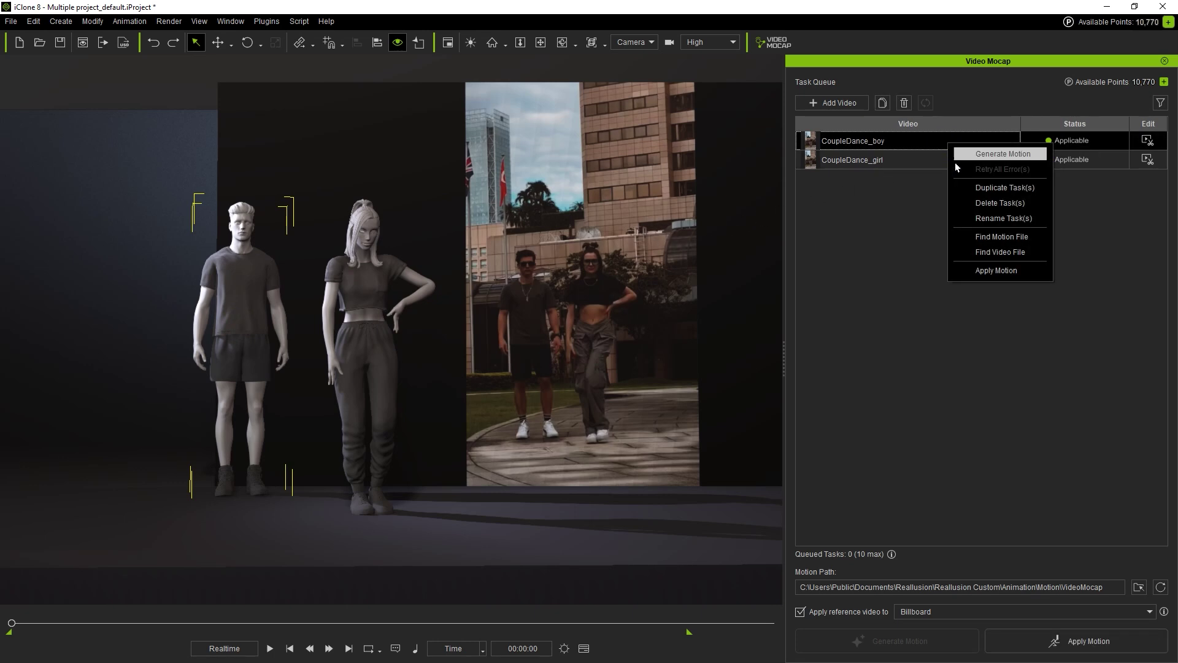
left_click(960, 271)
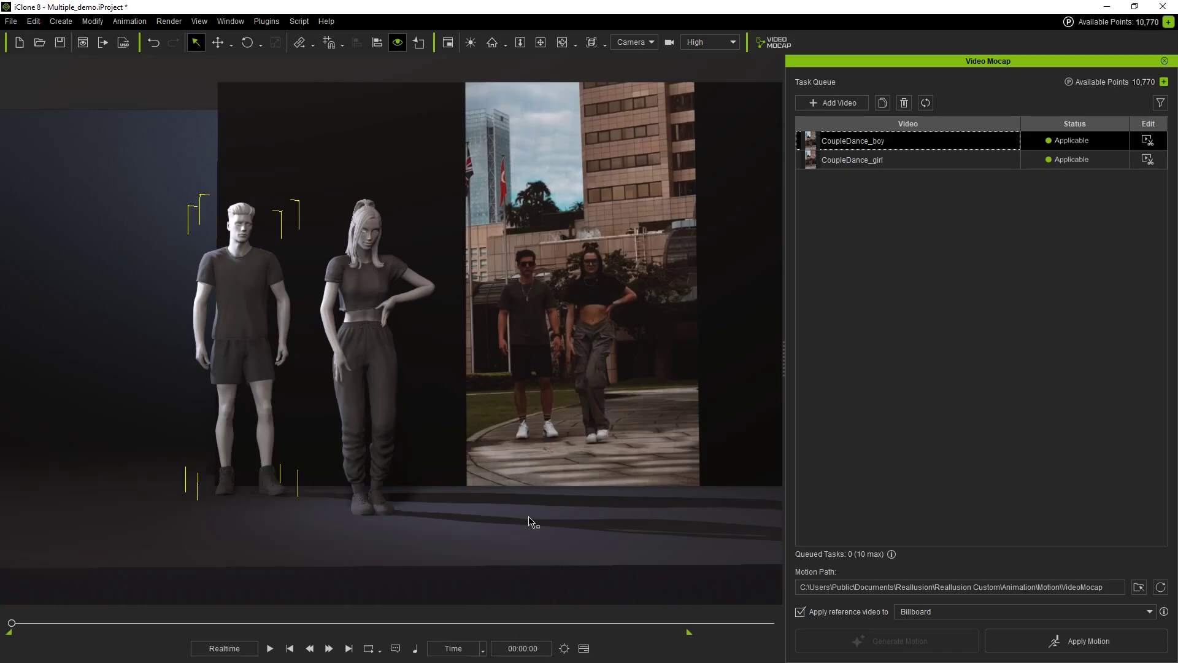
left_click(271, 649)
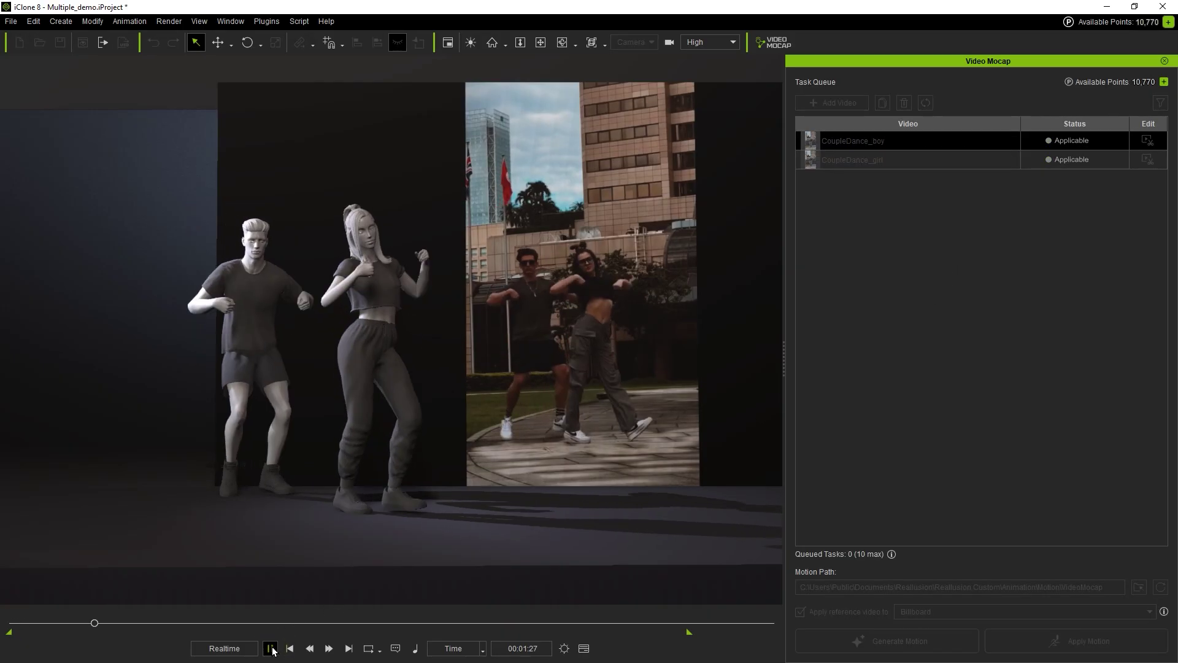